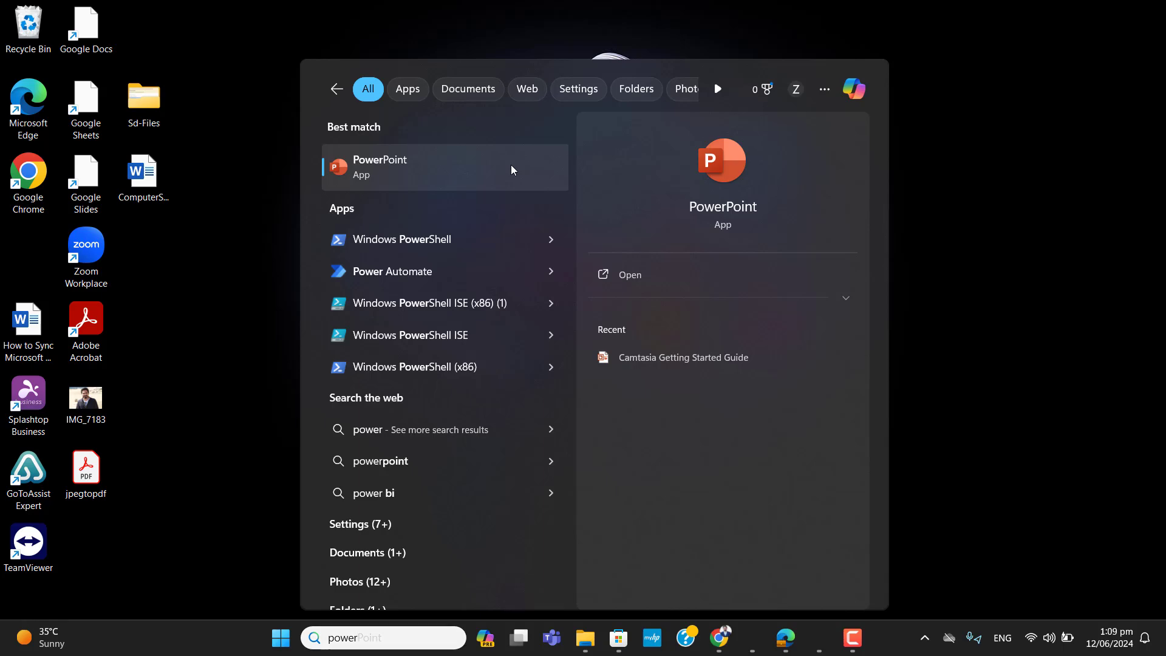
Create a blank PowerPoint presentation and bring up the PP picture folder in a smaller window over it
{"action": "left_click", "coordinate": [512, 165]}
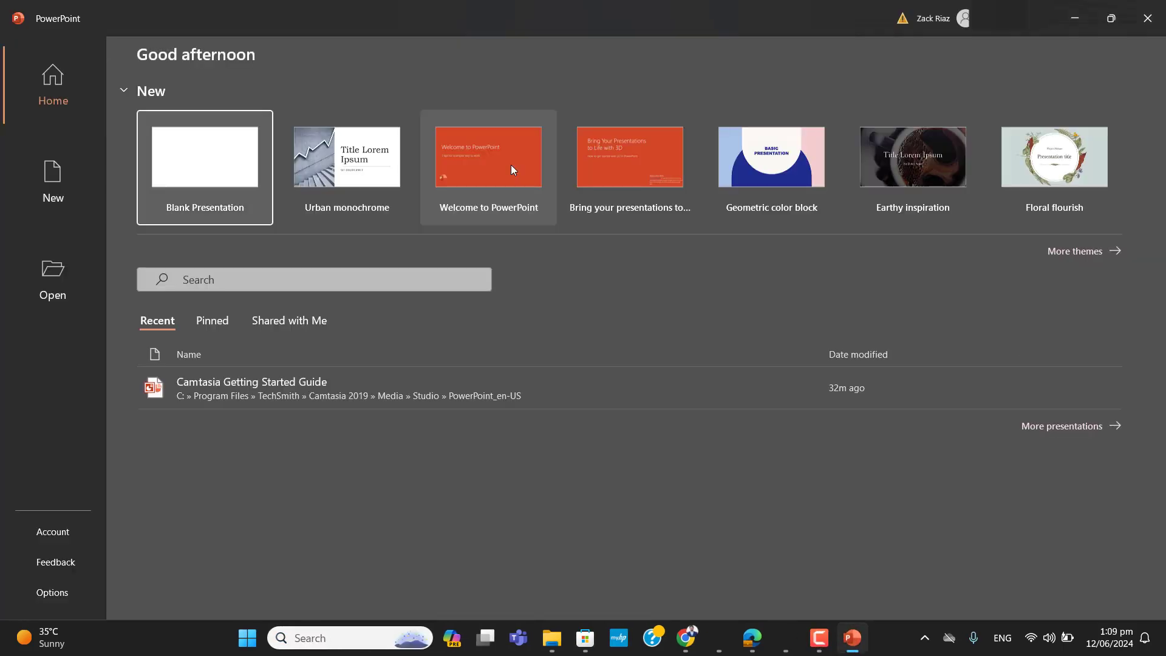
{"action": "left_click", "coordinate": [190, 185]}
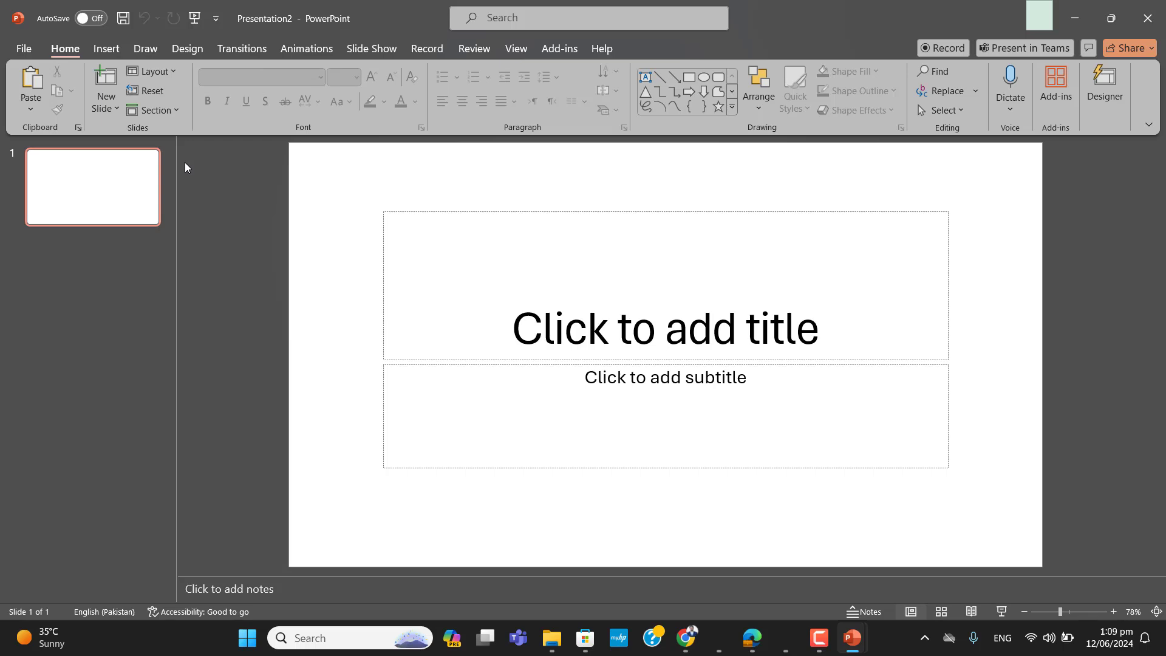
{"action": "left_click", "coordinate": [550, 636]}
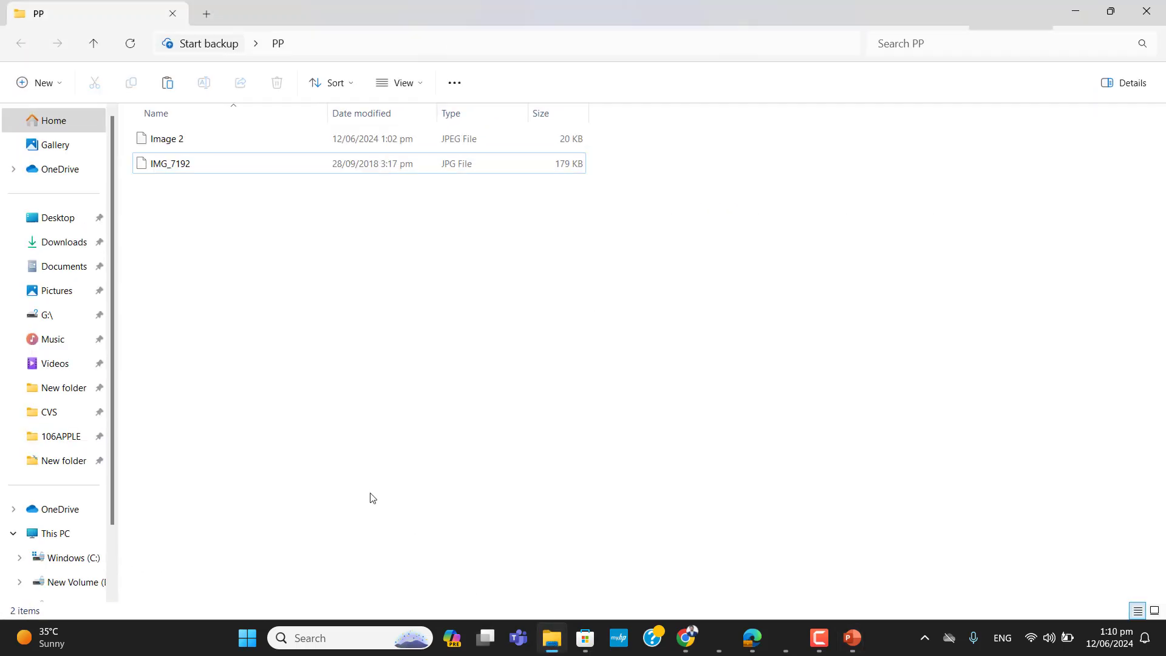
{"action": "double_click", "coordinate": [643, 20]}
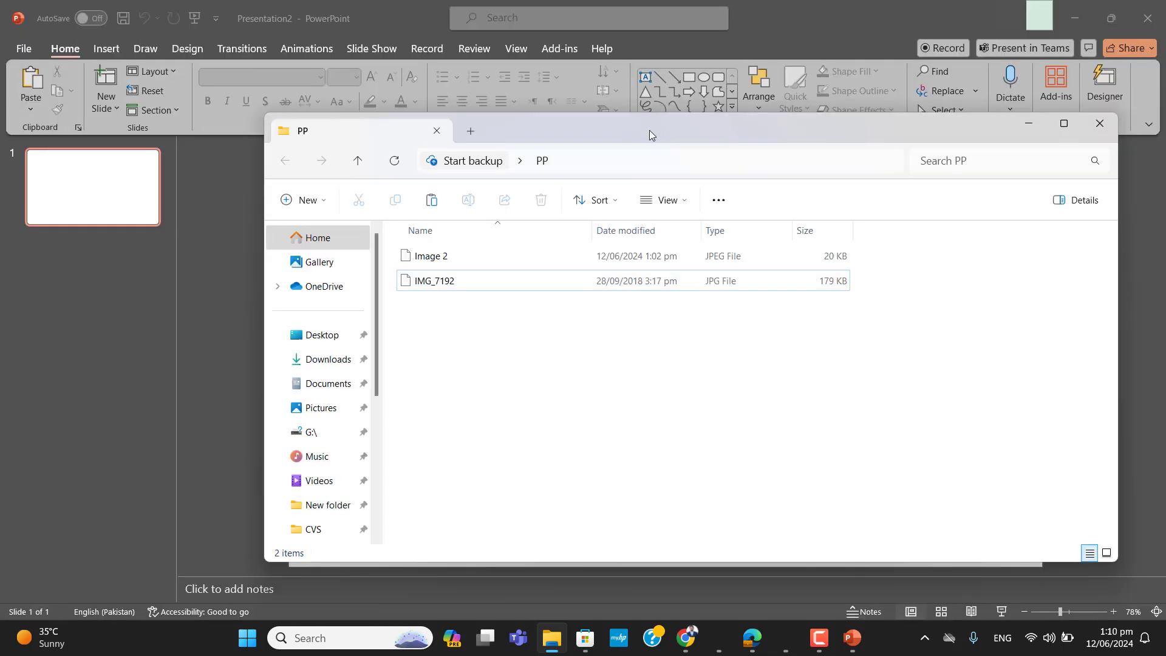
{"action": "left_click_drag", "start_coordinate": [650, 133], "coordinate": [463, 270]}
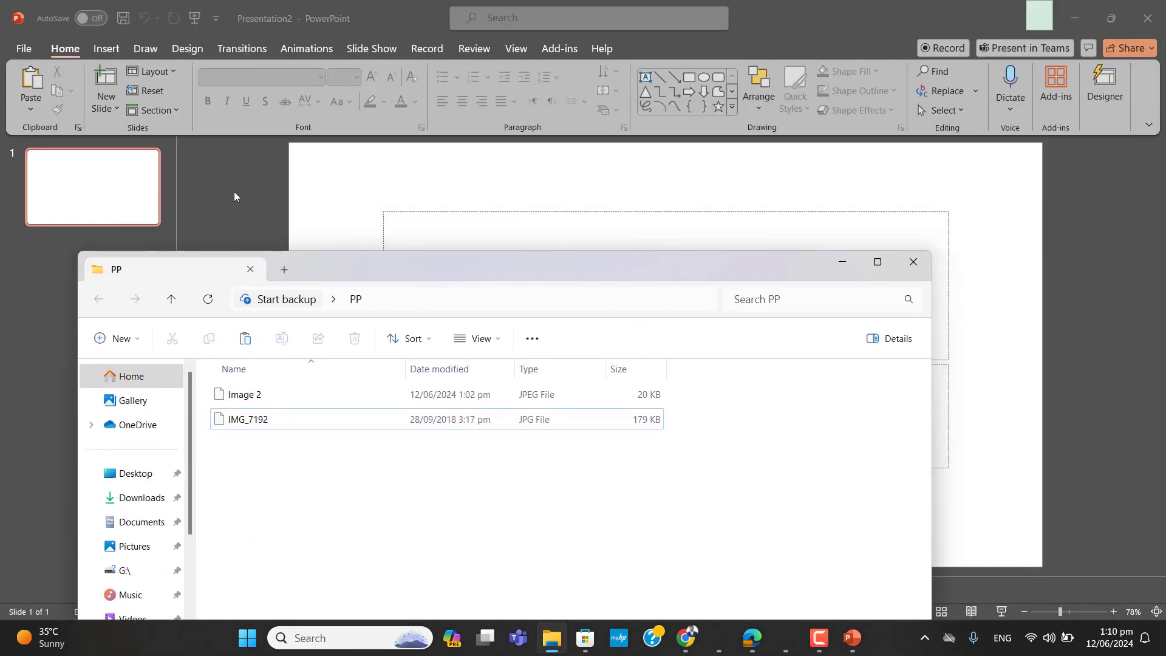
Insert the pictures Image 2 and IMG_7192 from the PP folder onto the slide and maximize the presentation window
{"action": "left_click", "coordinate": [159, 154]}
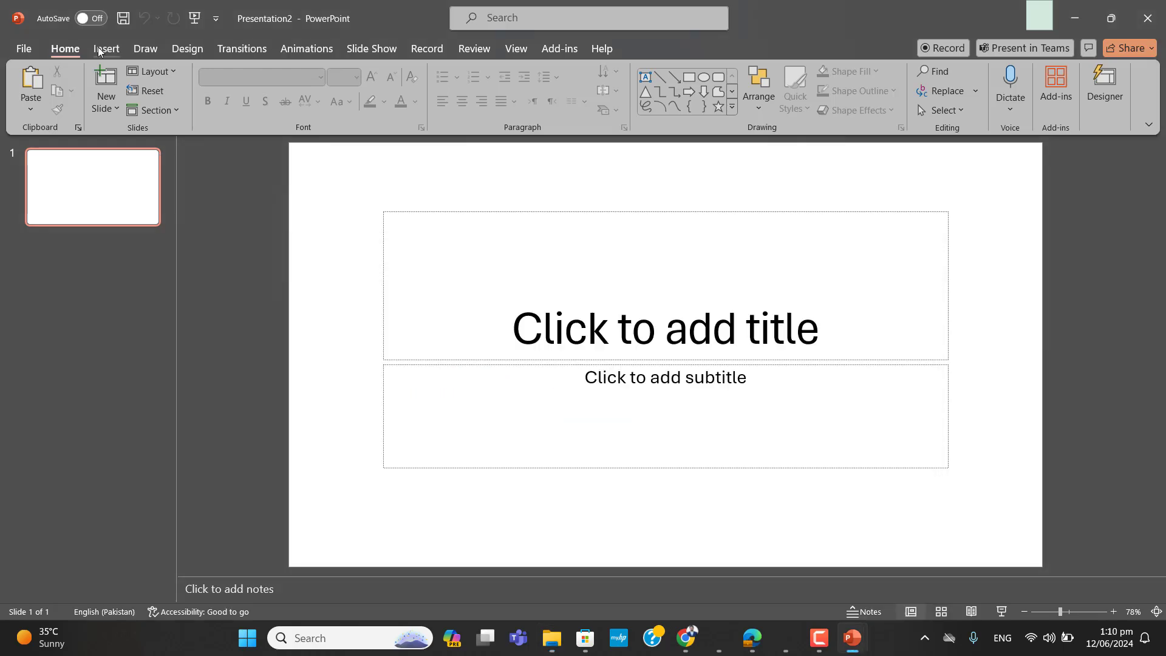
{"action": "left_click", "coordinate": [101, 48]}
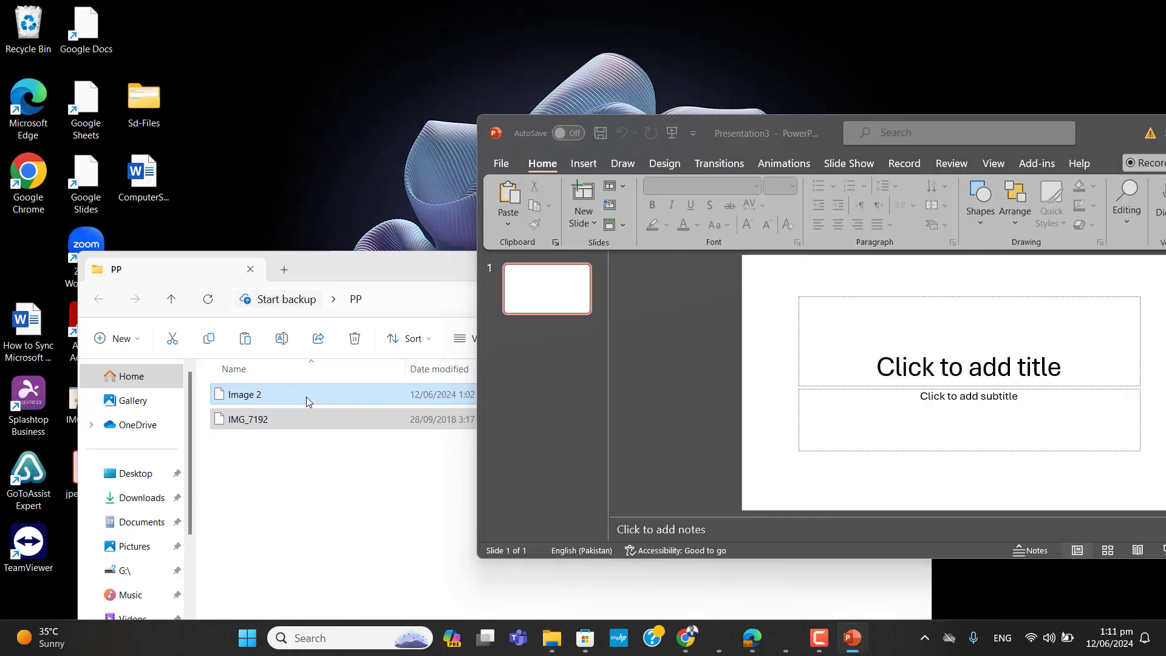
{"action": "left_click_drag", "start_coordinate": [306, 397], "coordinate": [904, 340]}
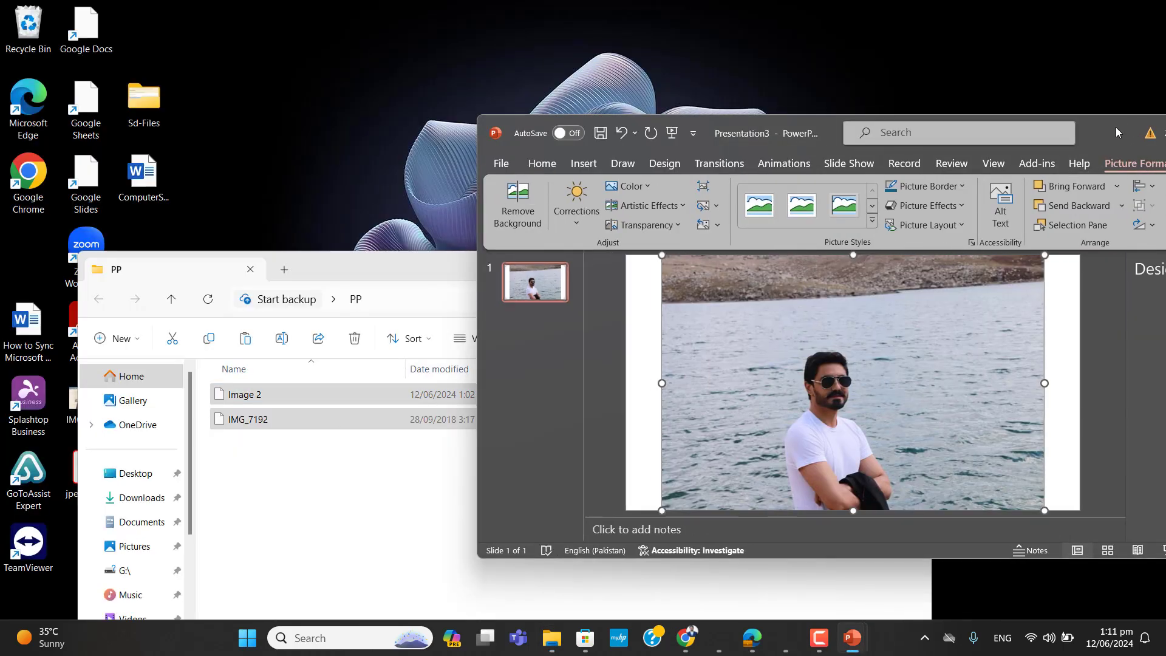
{"action": "double_click", "coordinate": [1101, 132]}
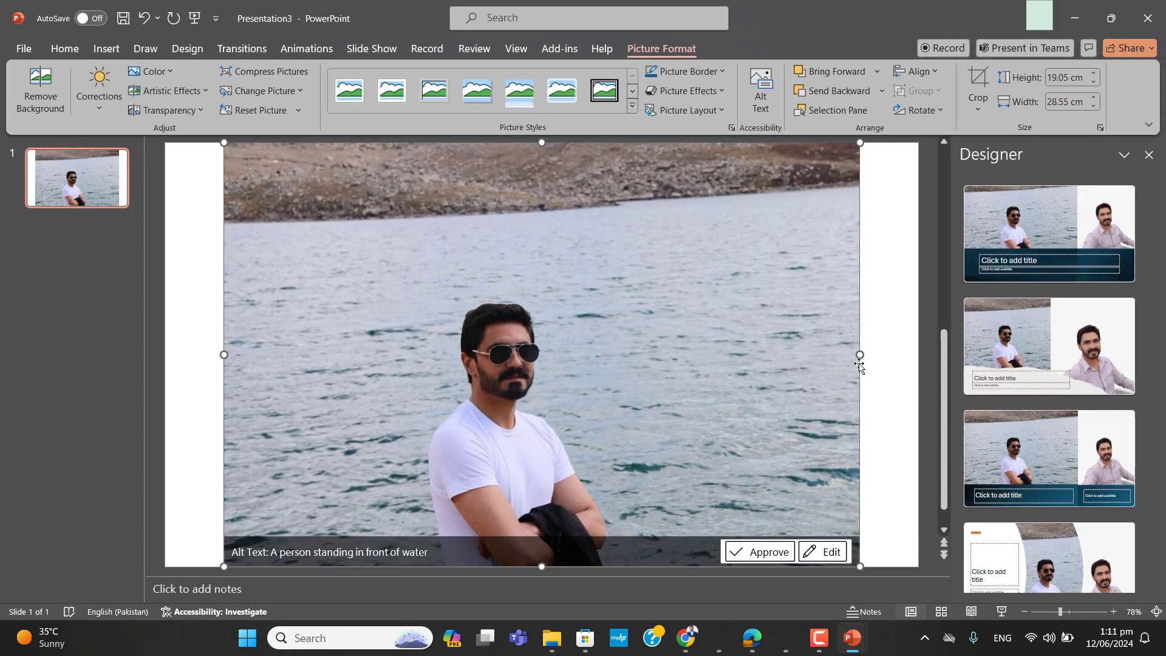
Narrow the lake picture to about 15.23 cm and resize the portrait beside it to about 16.88 cm high and 15.23 cm wide
{"action": "left_click_drag", "start_coordinate": [859, 355], "coordinate": [563, 388]}
{"action": "left_click_drag", "start_coordinate": [602, 389], "coordinate": [790, 428]}
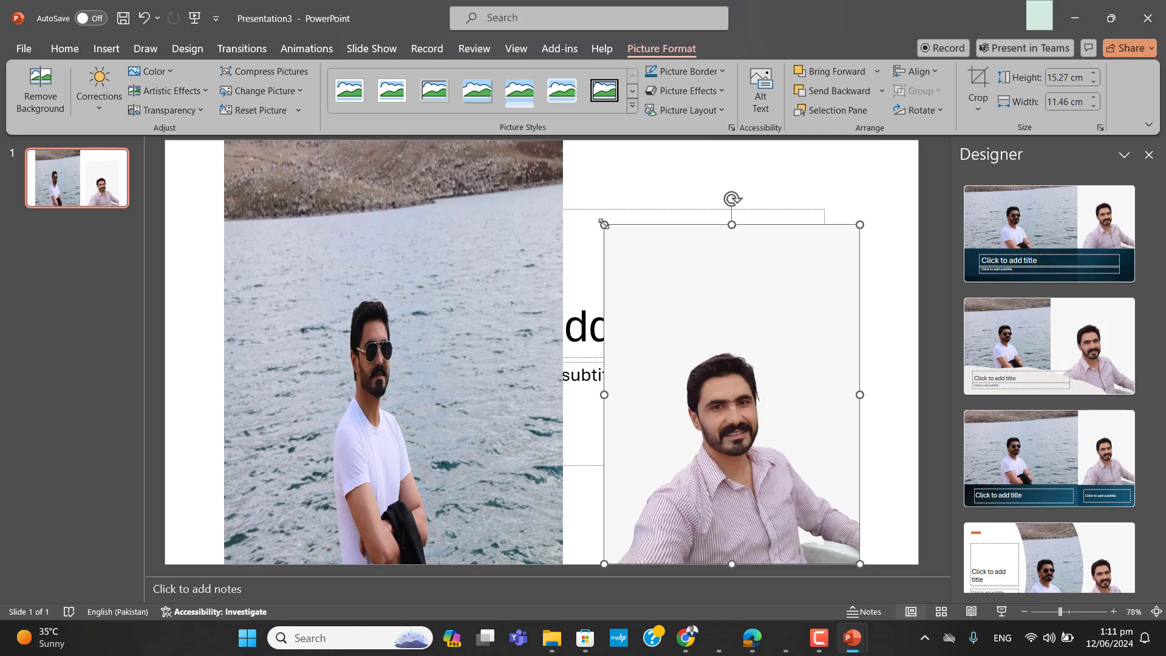
{"action": "left_click_drag", "start_coordinate": [604, 224], "coordinate": [582, 196]}
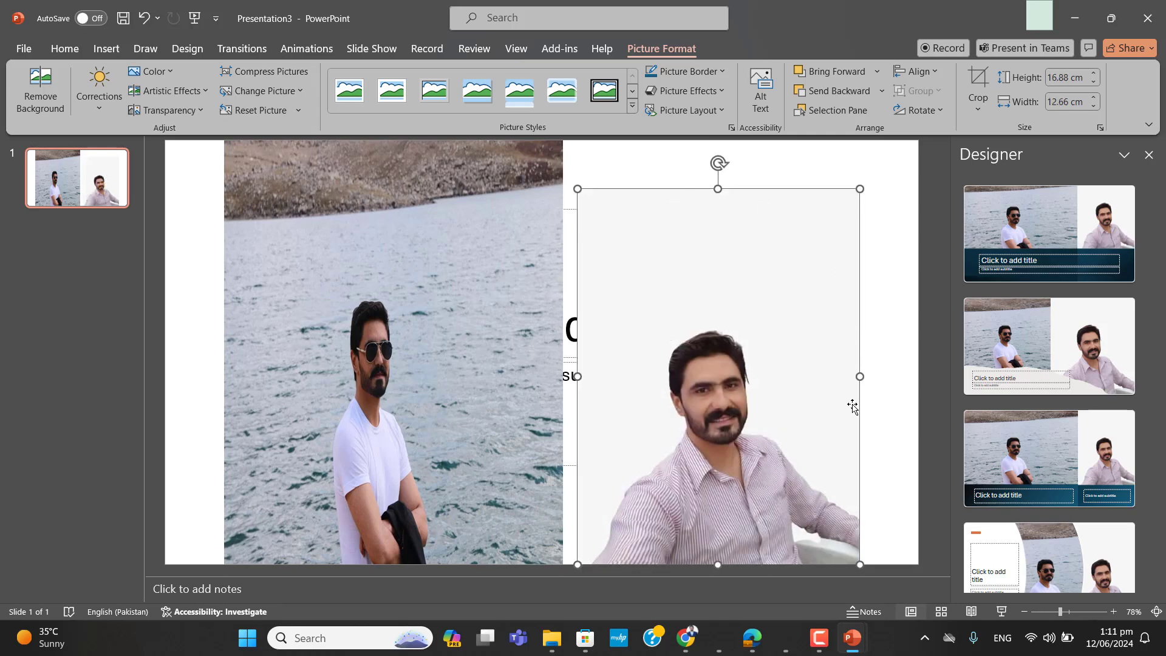
{"action": "left_click_drag", "start_coordinate": [859, 377], "coordinate": [915, 372]}
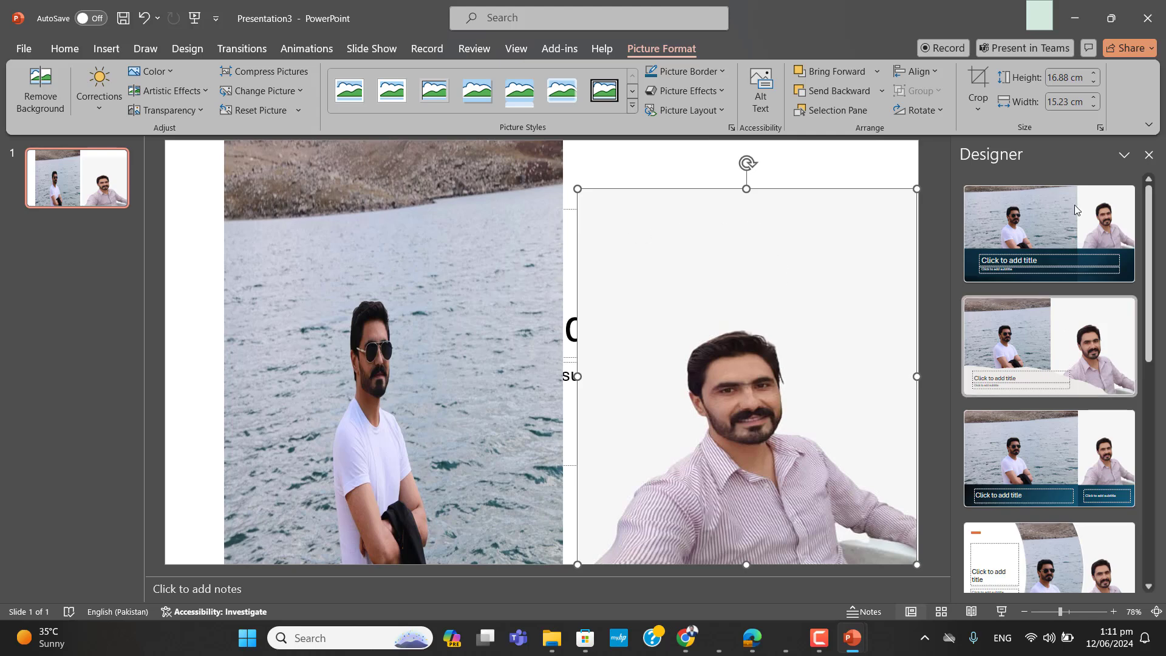
Widen the lake picture to about 17.89 cm at the slide's edge and stretch the portrait to about 19.05 × 15.89 cm, closing the gap
{"action": "left_click", "coordinate": [600, 299]}
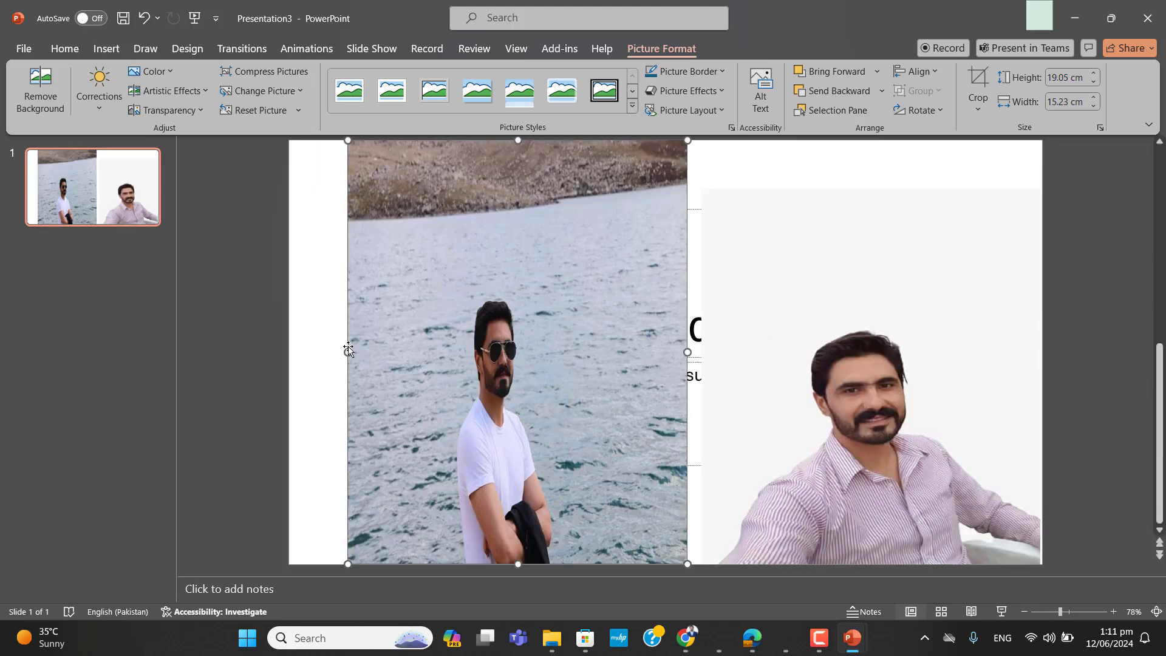
{"action": "left_click_drag", "start_coordinate": [348, 351], "coordinate": [290, 352]}
{"action": "left_click", "coordinate": [803, 352]}
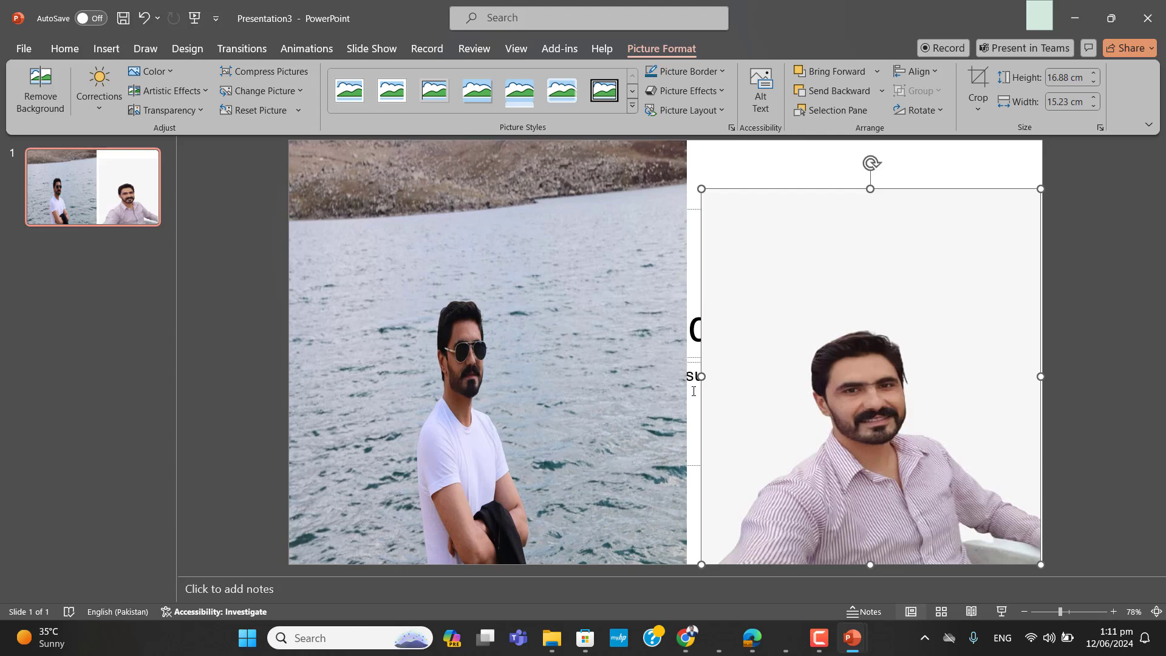
{"action": "left_click_drag", "start_coordinate": [701, 376], "coordinate": [687, 376]}
{"action": "left_click_drag", "start_coordinate": [863, 188], "coordinate": [866, 143]}
{"action": "left_click", "coordinate": [1052, 429]}
{"action": "left_click", "coordinate": [640, 408]}
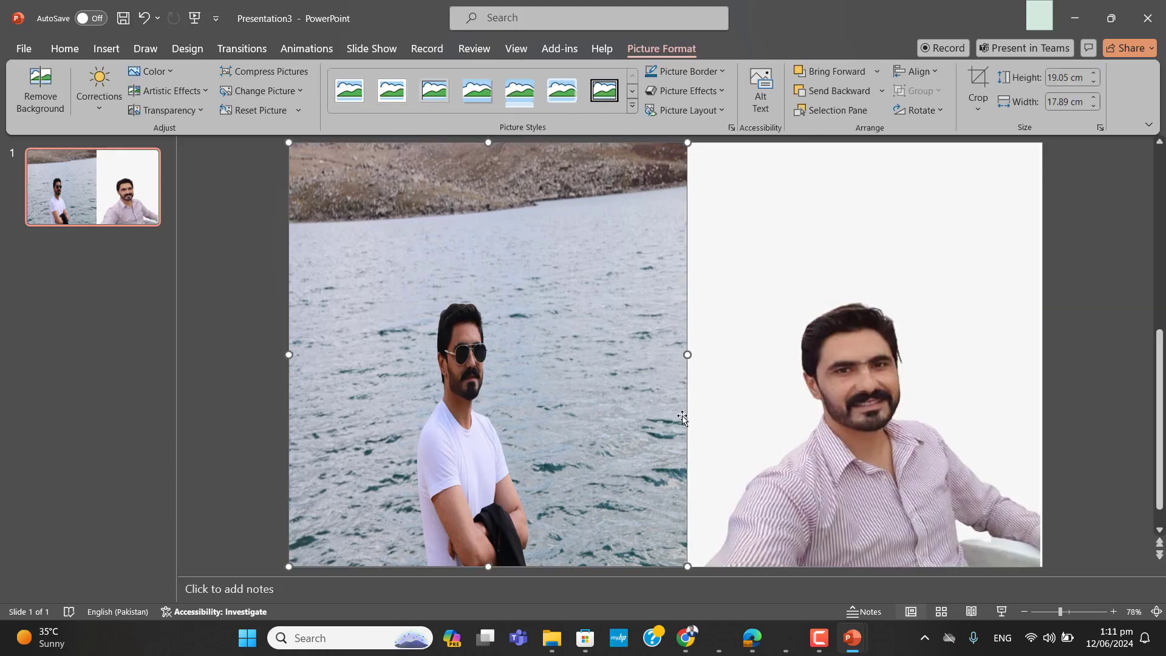
{"action": "left_click", "coordinate": [763, 411]}
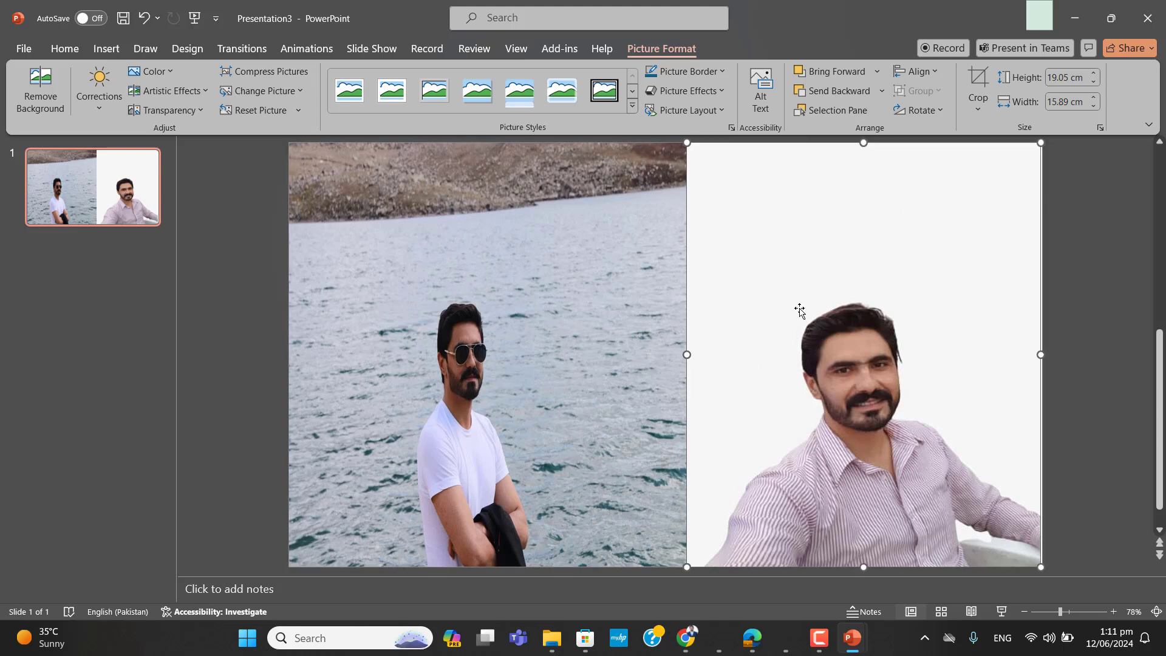
{"action": "left_click", "coordinate": [558, 344]}
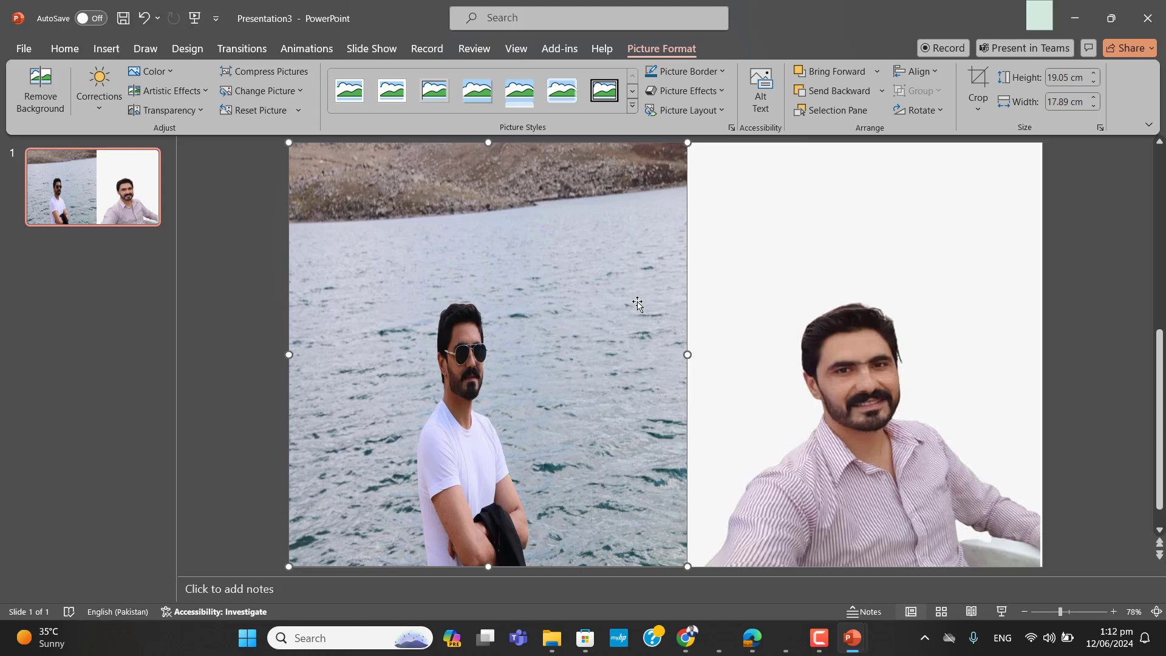
{"action": "key", "text": "ctrl+z"}
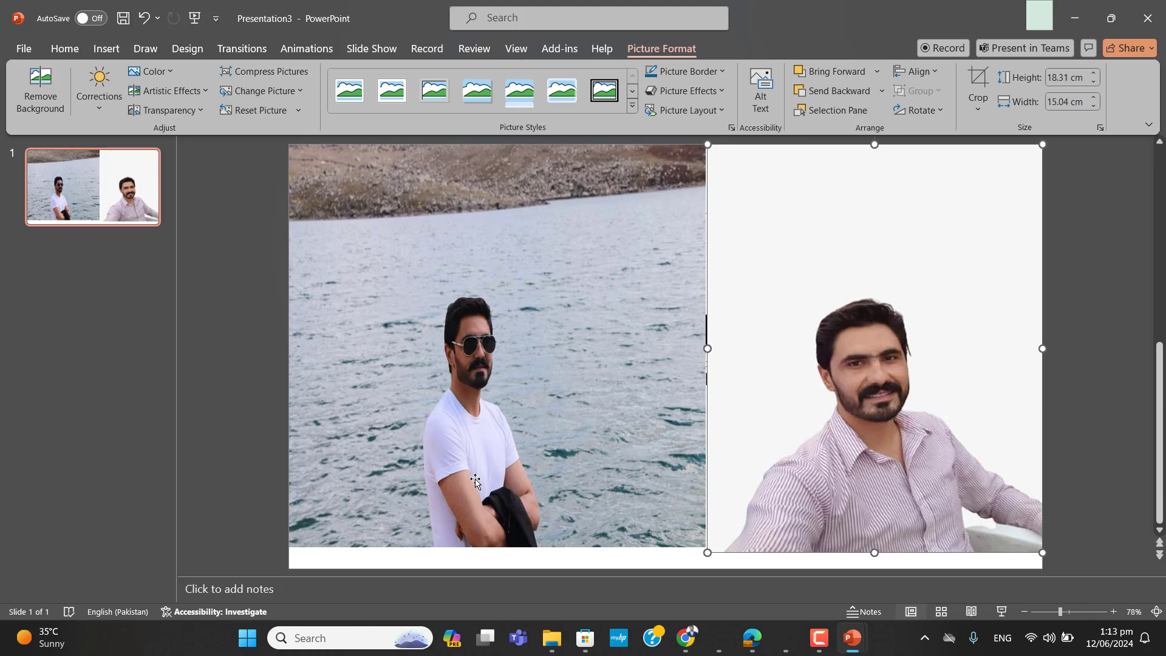
Browse this device for pictures to insert, open the PP folder on the Desktop and select Image 2 and IMG_7192
{"action": "left_click", "coordinate": [103, 48]}
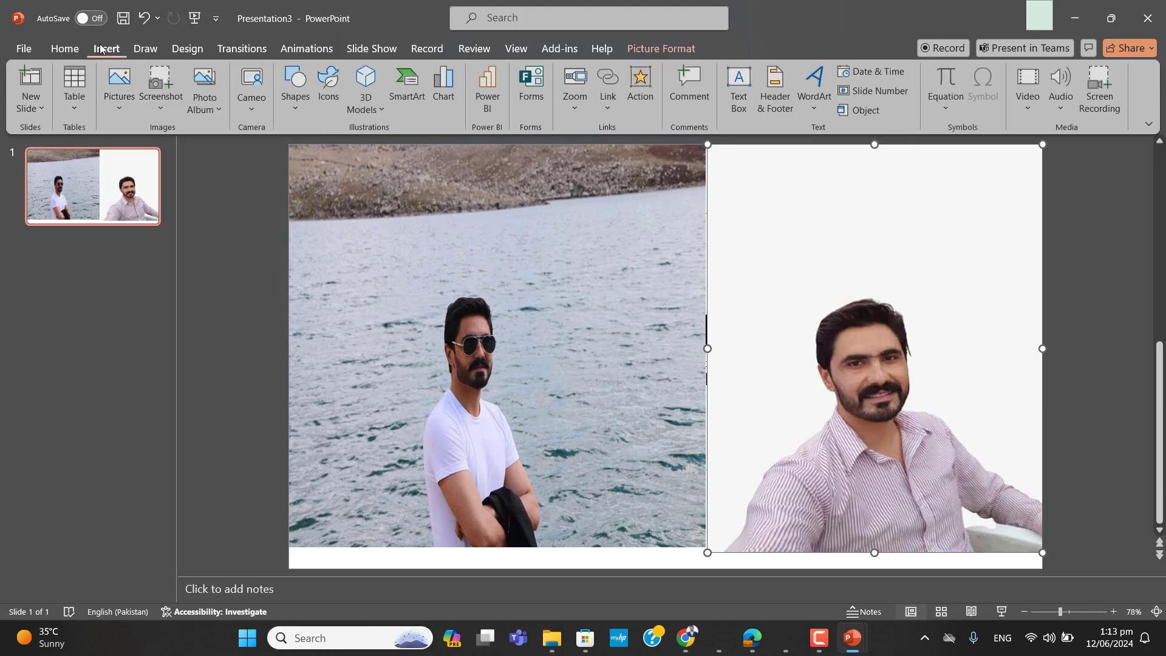
{"action": "left_click", "coordinate": [126, 114]}
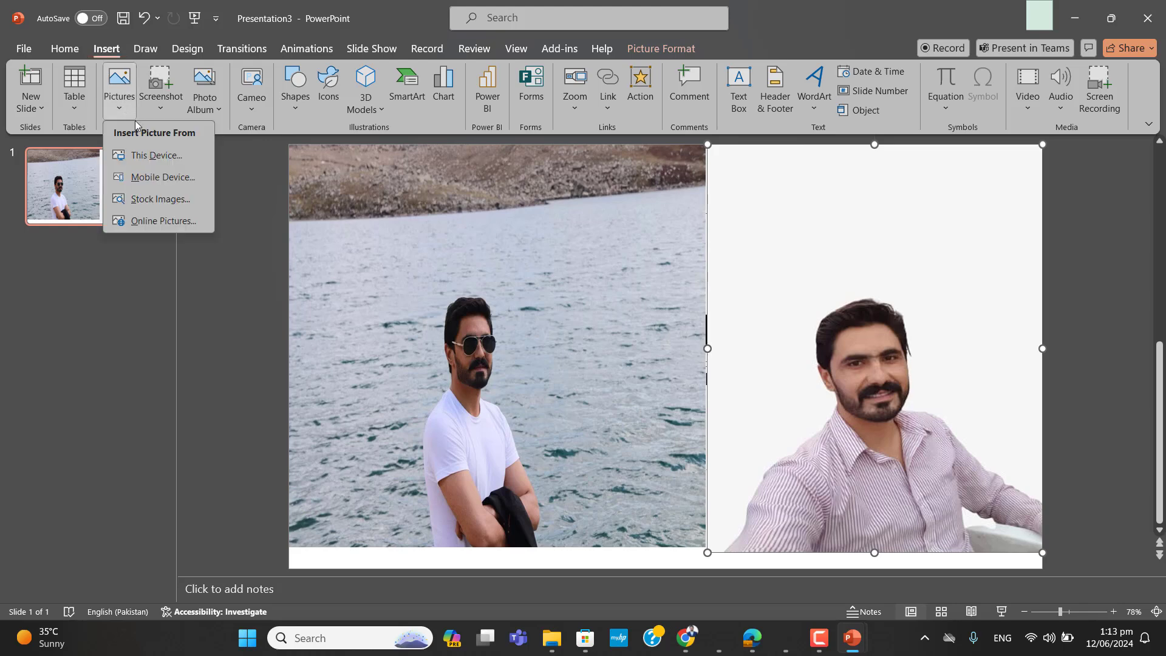
{"action": "left_click", "coordinate": [169, 159]}
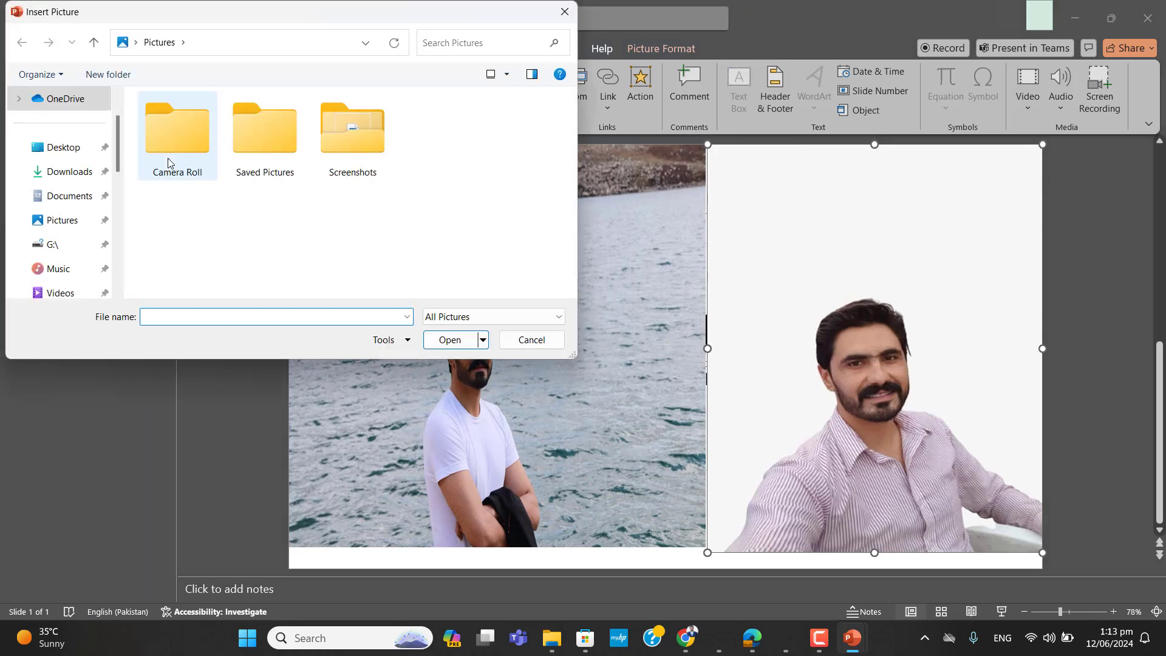
{"action": "left_click", "coordinate": [50, 156]}
{"action": "double_click", "coordinate": [178, 136]}
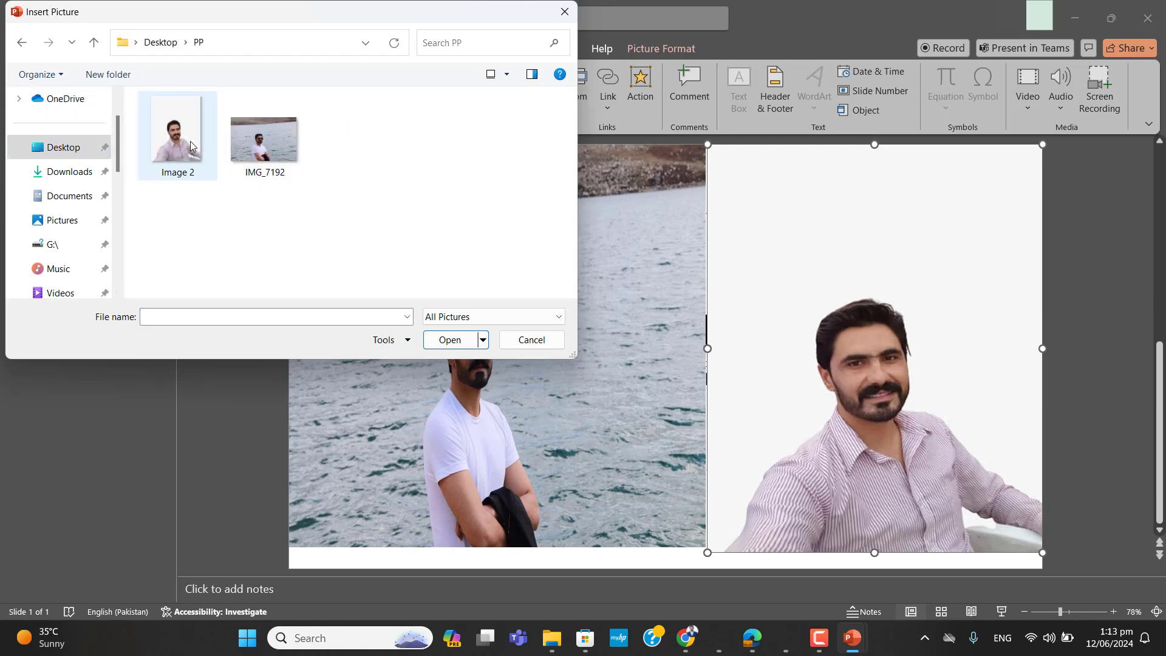
{"action": "left_click_drag", "start_coordinate": [386, 166], "coordinate": [176, 158]}
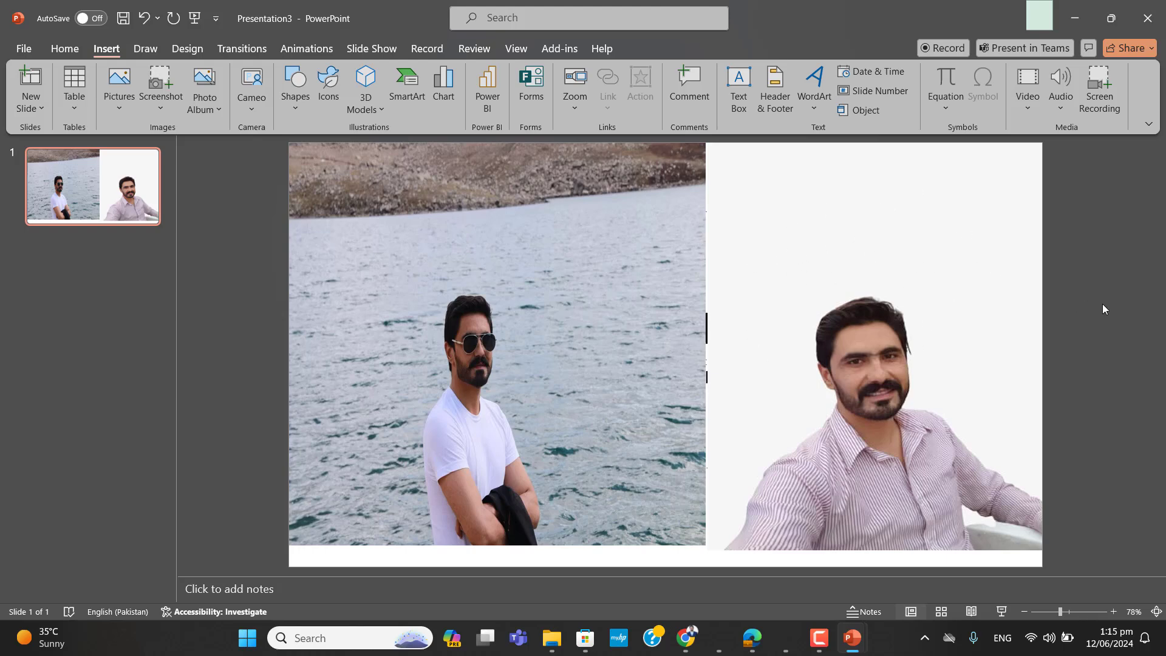
{"action": "left_click", "coordinate": [1000, 296]}
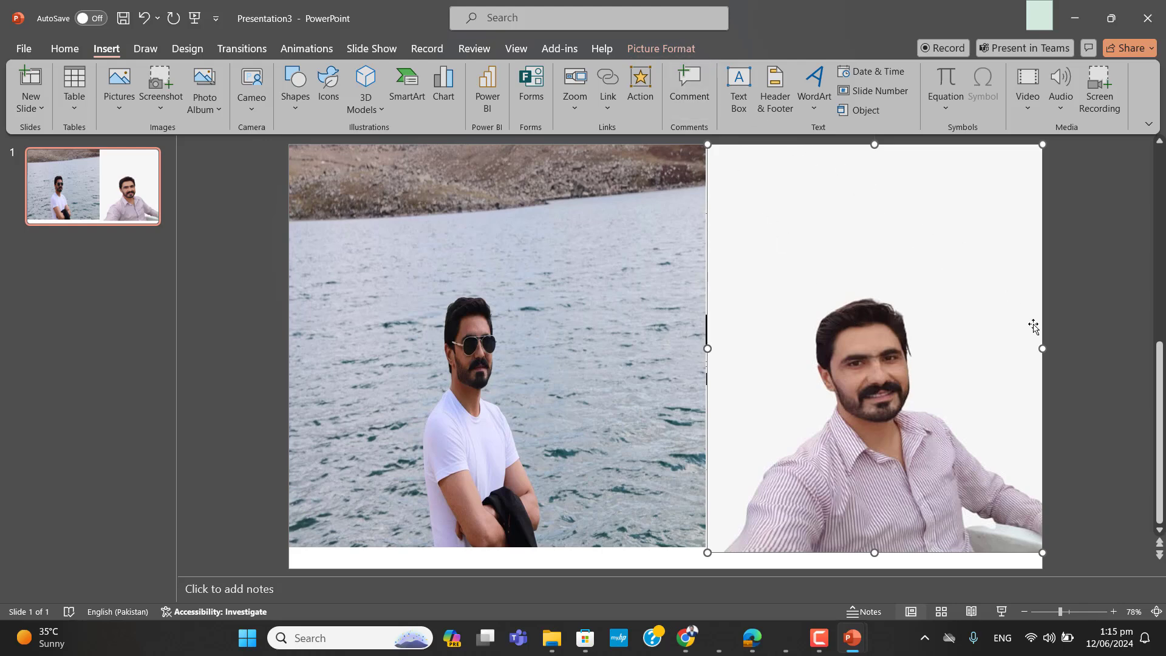
{"action": "left_click", "coordinate": [1076, 328]}
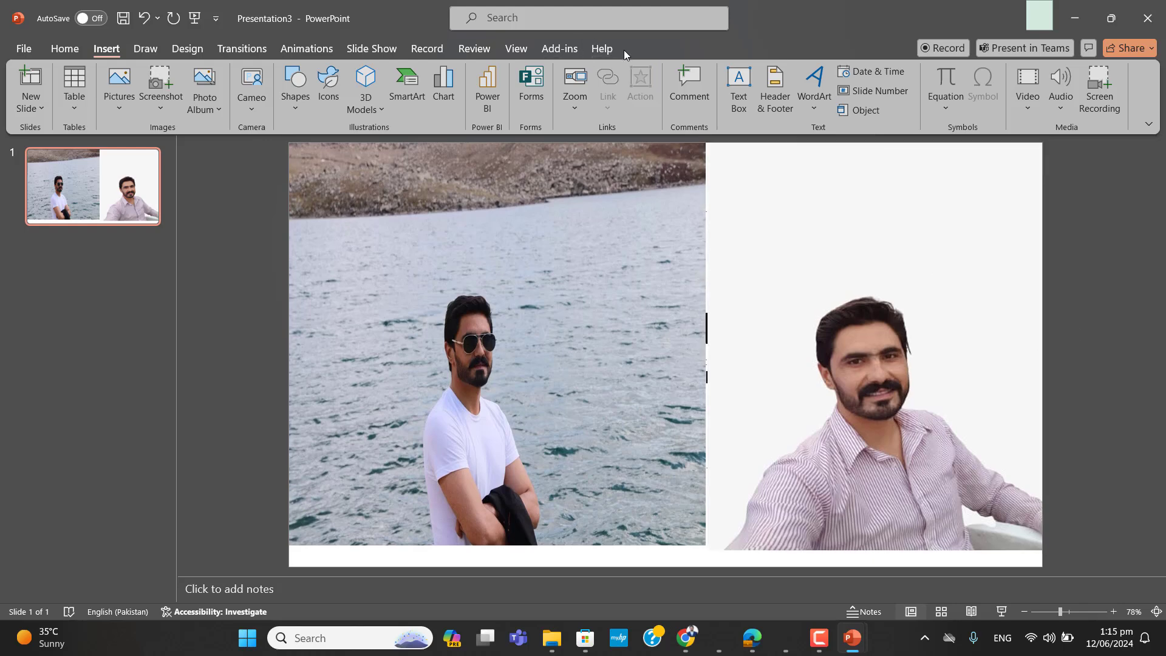
{"action": "left_click", "coordinate": [863, 280]}
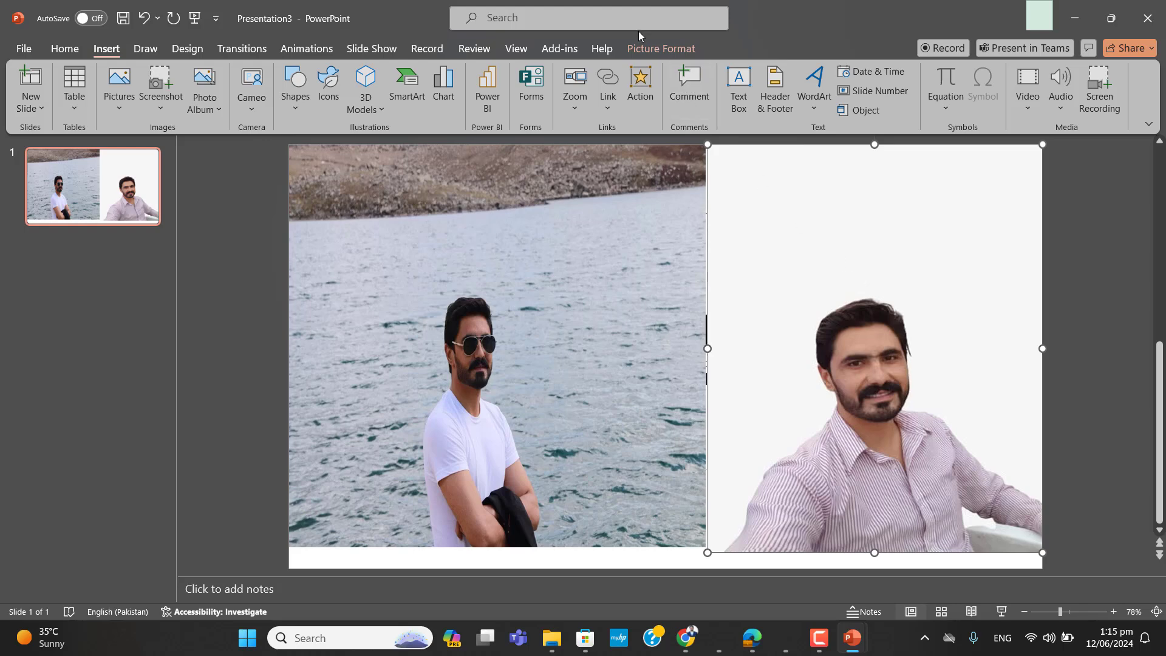
{"action": "left_click", "coordinate": [1077, 323]}
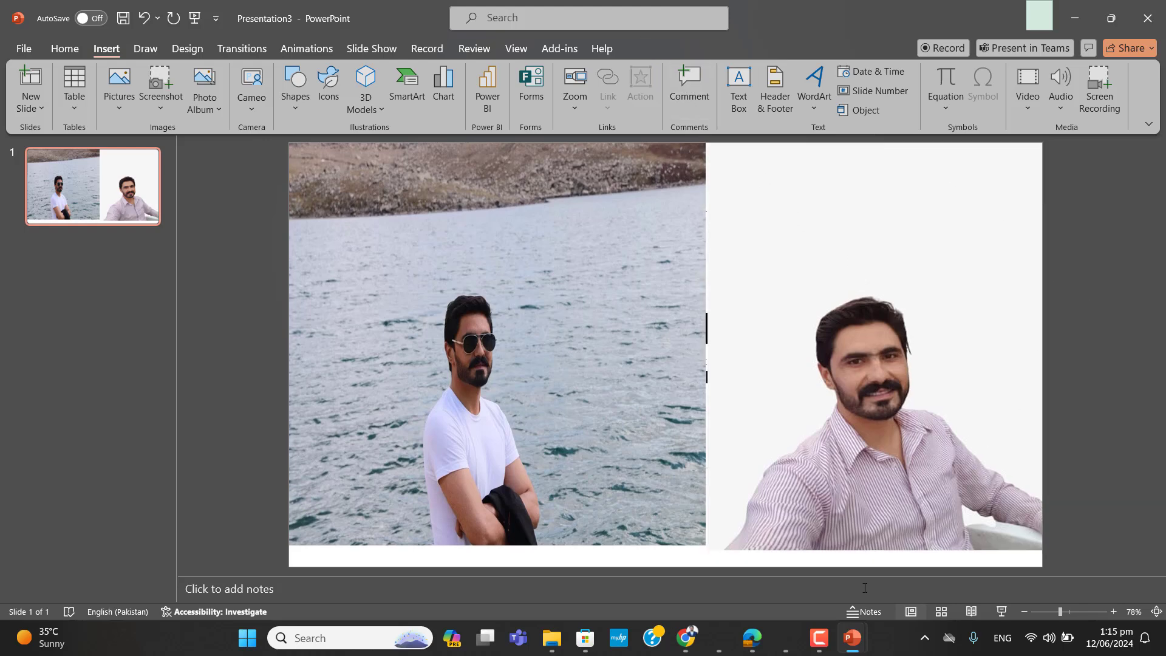
Select the portrait picture with the plain background and show its picture formatting options
{"action": "left_click", "coordinate": [732, 156]}
{"action": "left_click", "coordinate": [678, 48]}
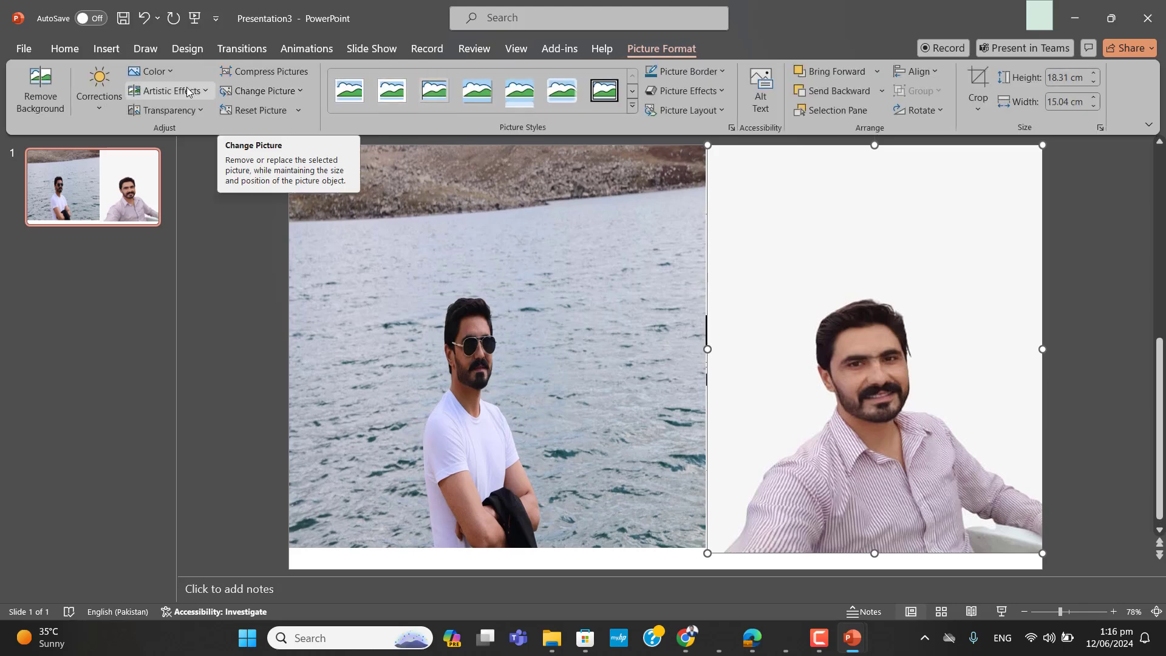
{"action": "left_click", "coordinate": [287, 91]}
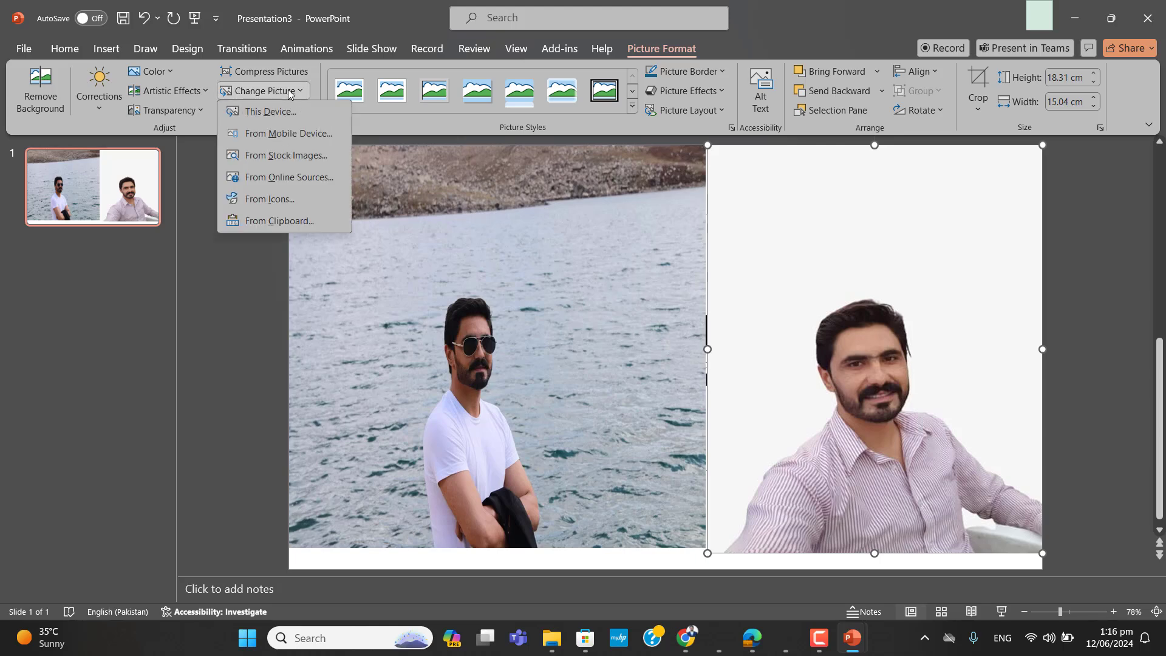
{"action": "left_click", "coordinate": [195, 110]}
{"action": "left_click", "coordinate": [201, 91]}
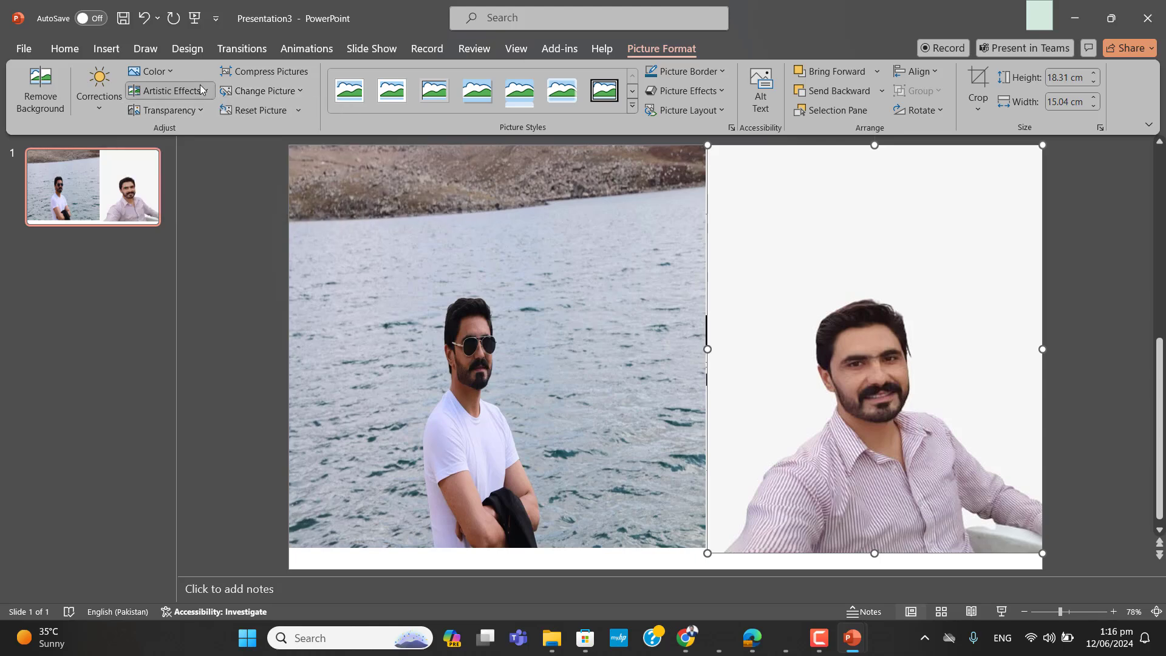
{"action": "left_click", "coordinate": [169, 72]}
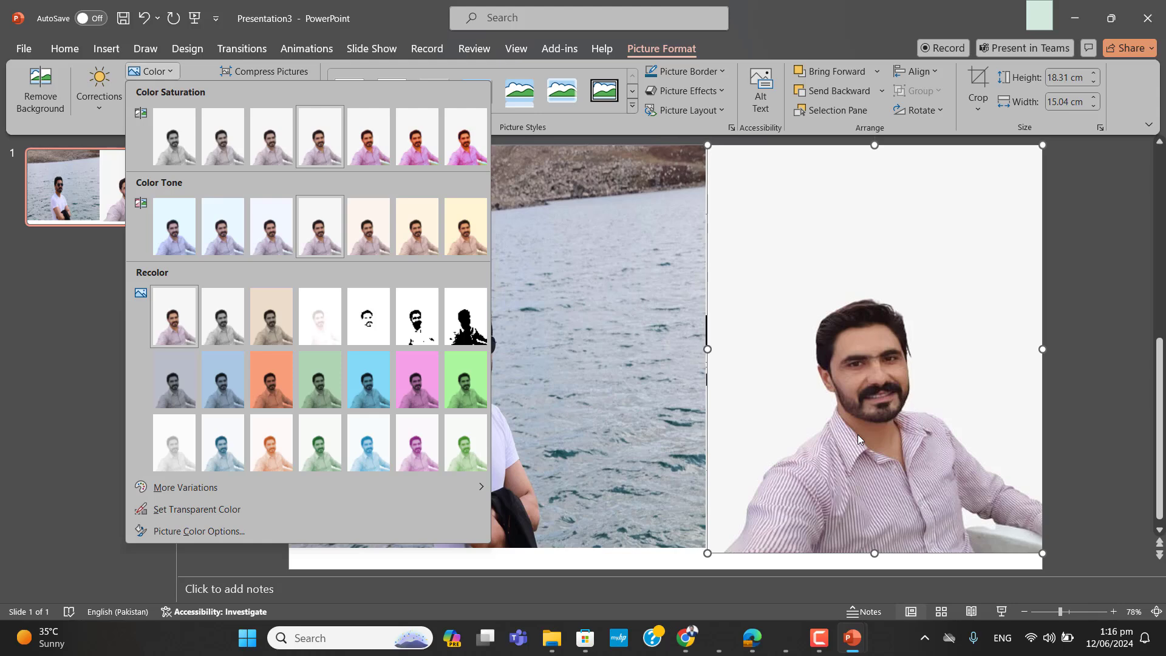
{"action": "key", "text": "Escape"}
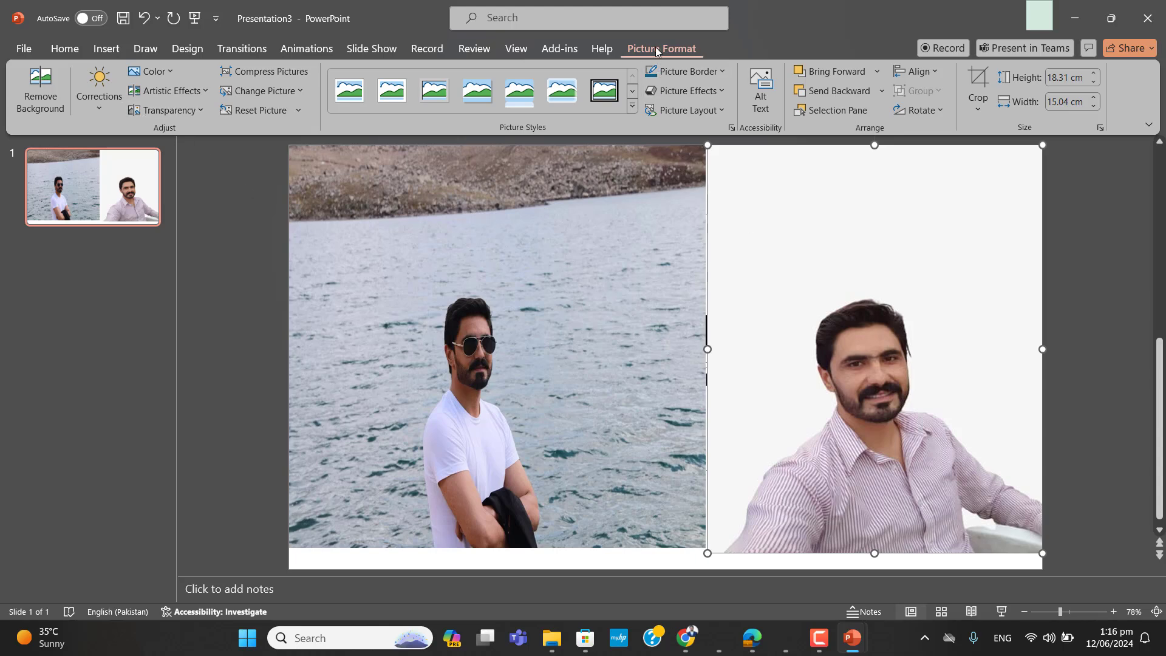
Make the portrait picture's plain light background transparent with Set Transparent Color
{"action": "left_click", "coordinate": [171, 72]}
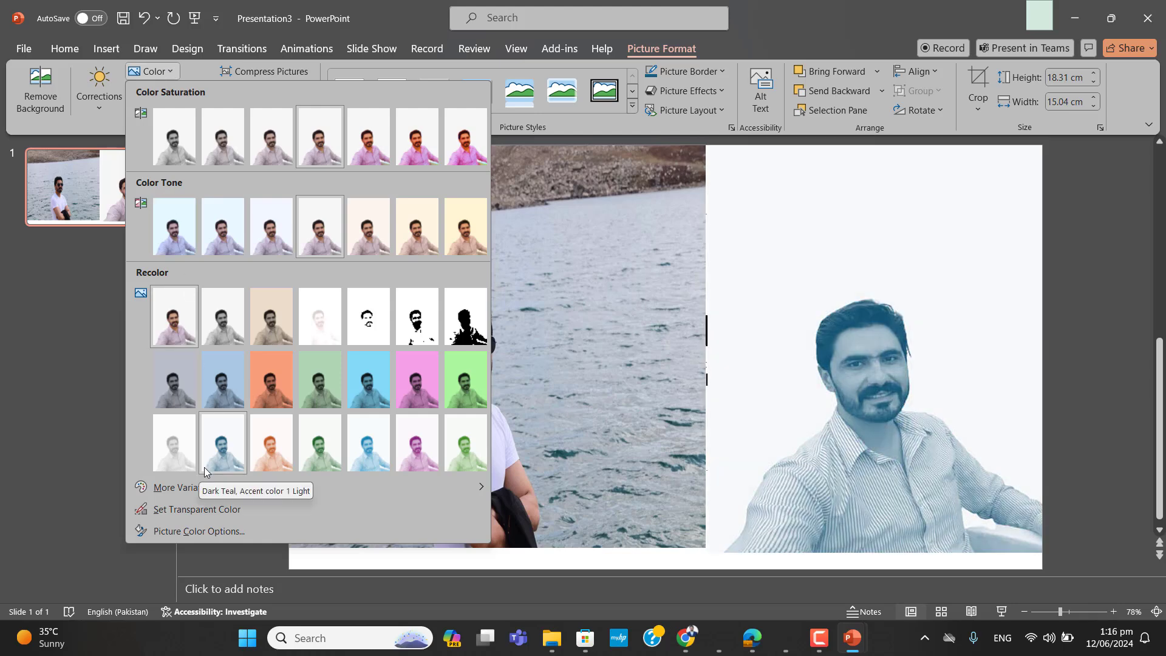
{"action": "left_click", "coordinate": [193, 510]}
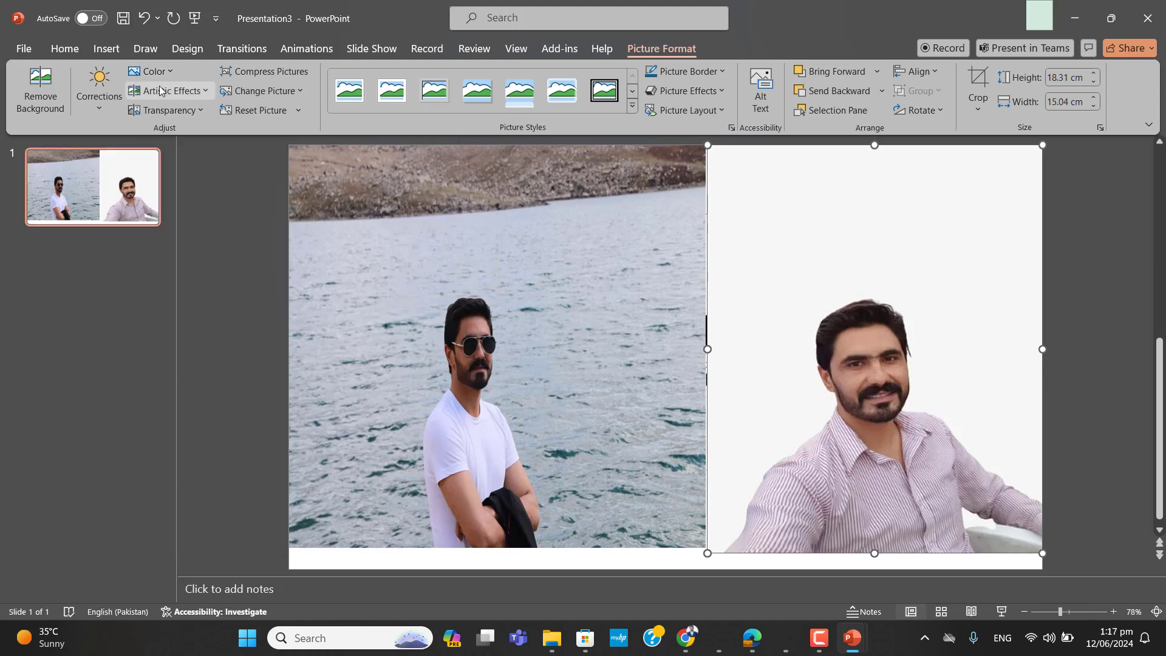
{"action": "left_click", "coordinate": [855, 257]}
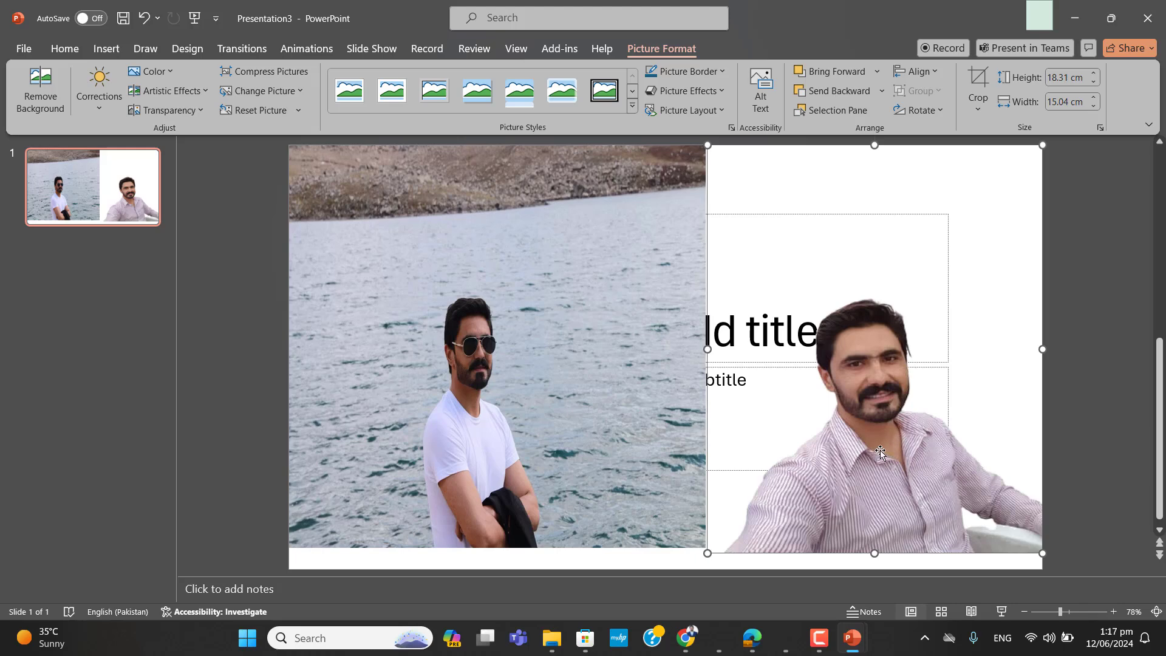
Reposition the portrait picture at the slide's lower right edge and resize it to about 16.71 × 14.19 cm
{"action": "mouse_move", "coordinate": [881, 454]}
{"action": "left_mouse_down"}
{"action": "mouse_move", "coordinate": [915, 393]}
{"action": "mouse_move", "coordinate": [857, 389]}
{"action": "mouse_move", "coordinate": [878, 419]}
{"action": "mouse_move", "coordinate": [868, 377]}
{"action": "mouse_move", "coordinate": [913, 372]}
{"action": "mouse_move", "coordinate": [874, 407]}
{"action": "mouse_move", "coordinate": [895, 407]}
{"action": "mouse_move", "coordinate": [866, 420]}
{"action": "mouse_move", "coordinate": [869, 390]}
{"action": "mouse_move", "coordinate": [884, 434]}
{"action": "left_mouse_up"}
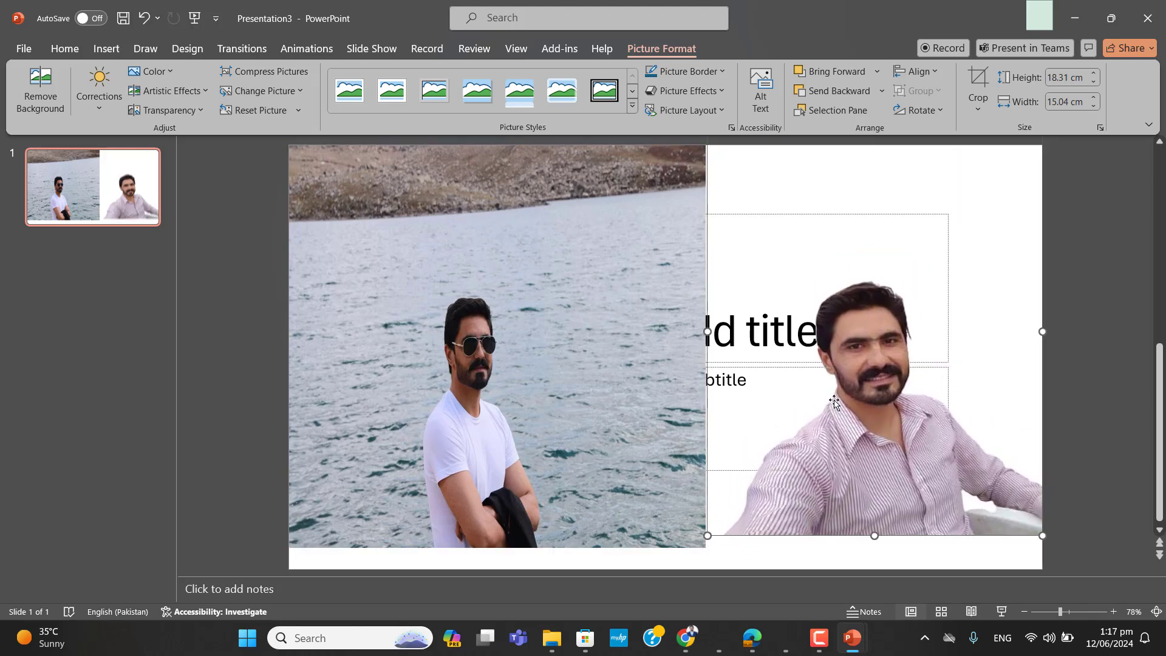
{"action": "right_click", "coordinate": [777, 307]}
{"action": "key", "text": "Escape"}
{"action": "left_click_drag", "start_coordinate": [870, 418], "coordinate": [878, 482]}
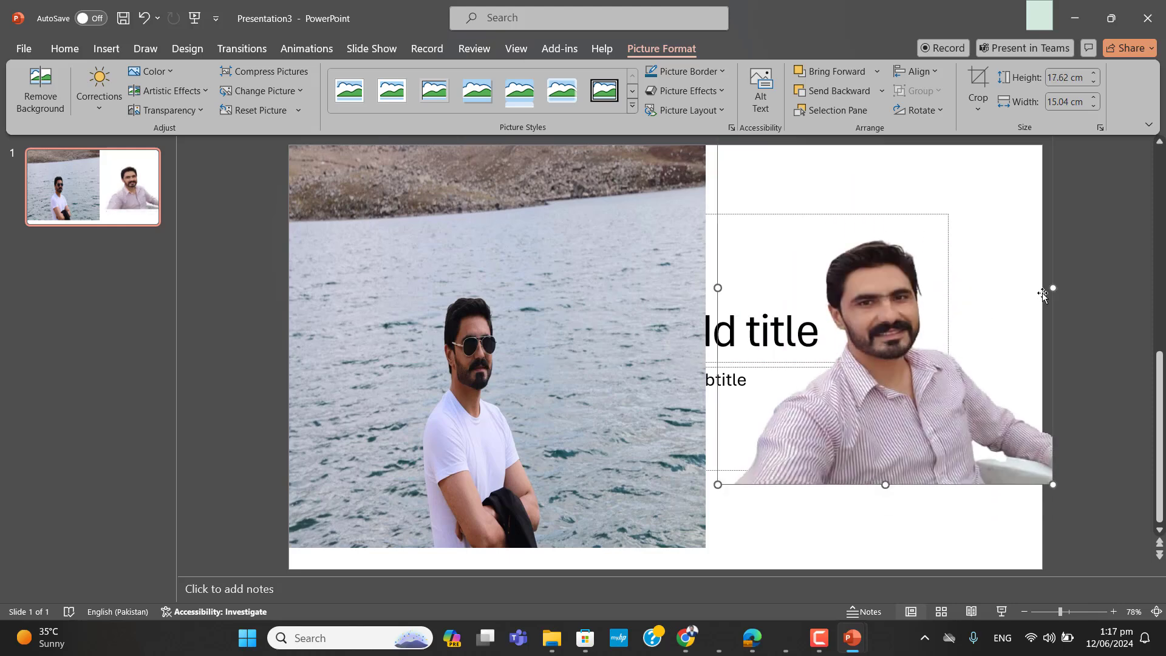
{"action": "left_click_drag", "start_coordinate": [1050, 289], "coordinate": [1034, 288]}
{"action": "left_click_drag", "start_coordinate": [890, 378], "coordinate": [895, 456]}
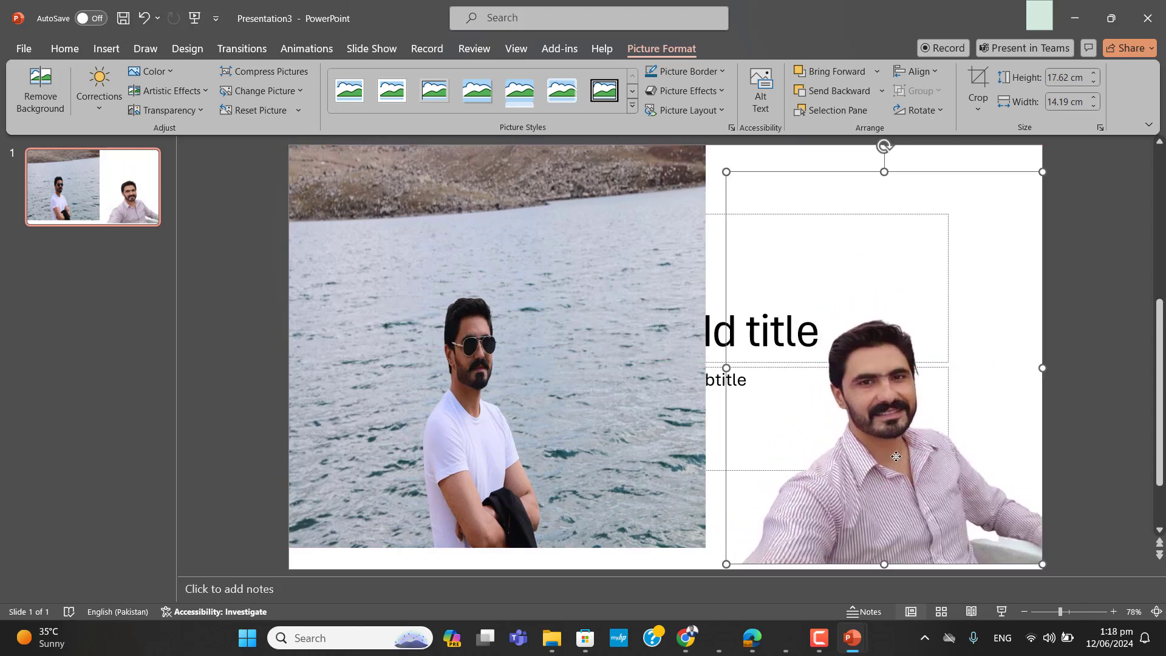
{"action": "mouse_move", "coordinate": [885, 173]}
{"action": "left_mouse_down"}
{"action": "mouse_move", "coordinate": [885, 217]}
{"action": "mouse_move", "coordinate": [886, 189]}
{"action": "left_mouse_up"}
Try to make the lake picture's water transparent with Set Transparent Color, and undo it
{"action": "left_click", "coordinate": [152, 71]}
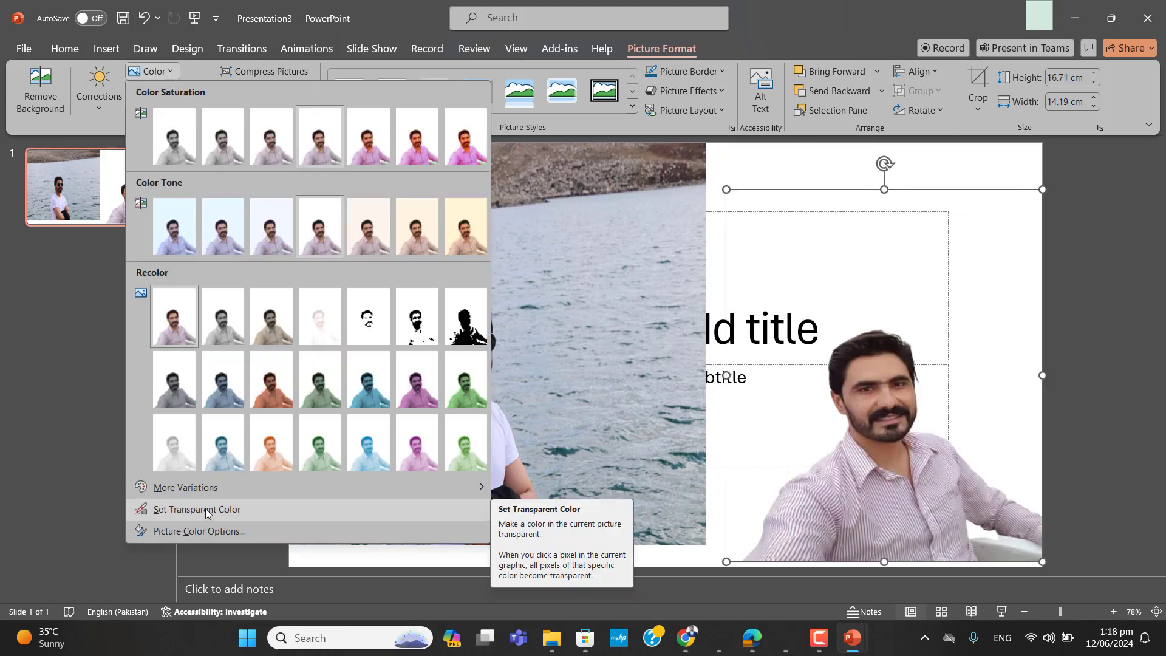
{"action": "left_click", "coordinate": [816, 279]}
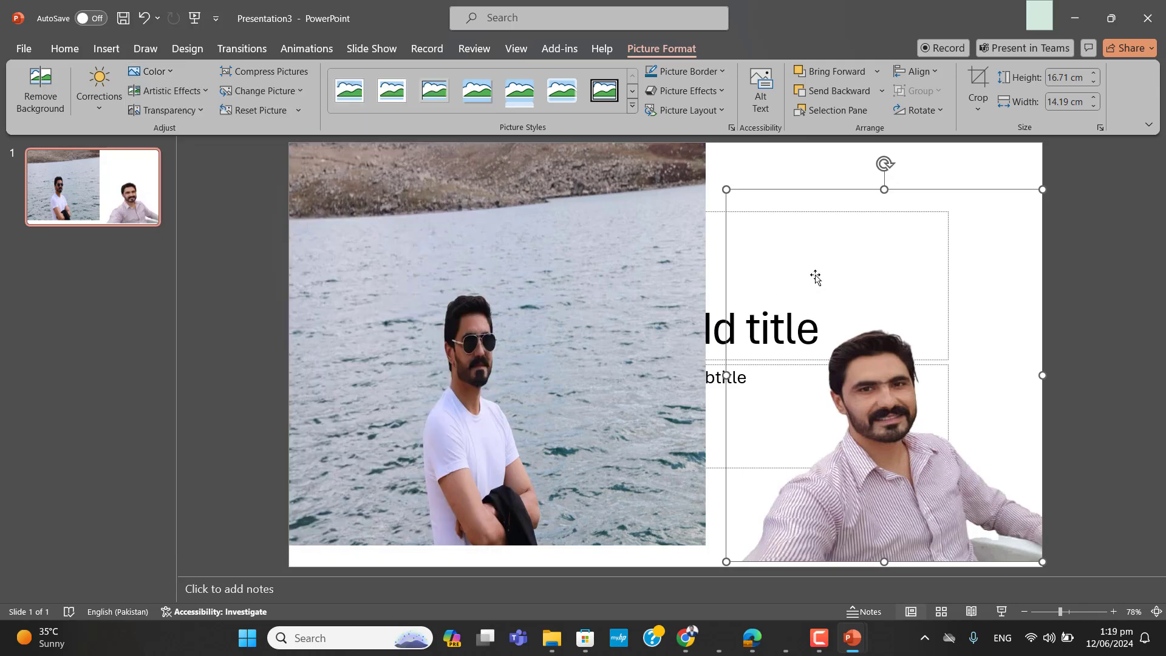
{"action": "left_click", "coordinate": [618, 329]}
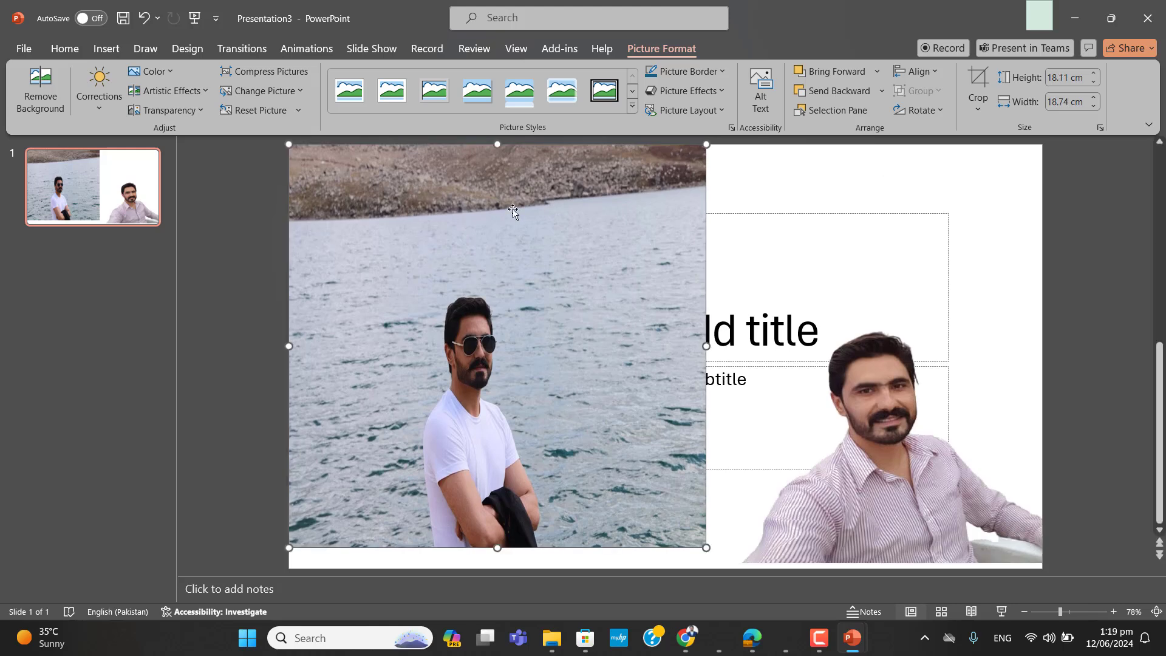
{"action": "left_click", "coordinate": [171, 75]}
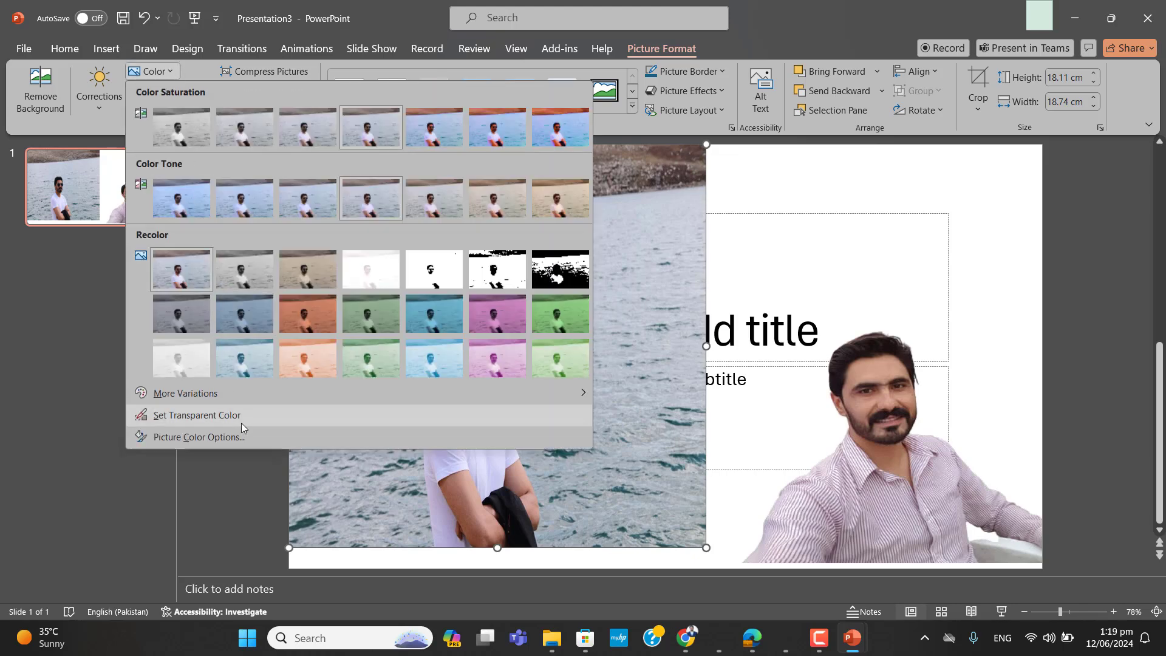
{"action": "left_click", "coordinate": [195, 414]}
{"action": "left_click", "coordinate": [495, 268]}
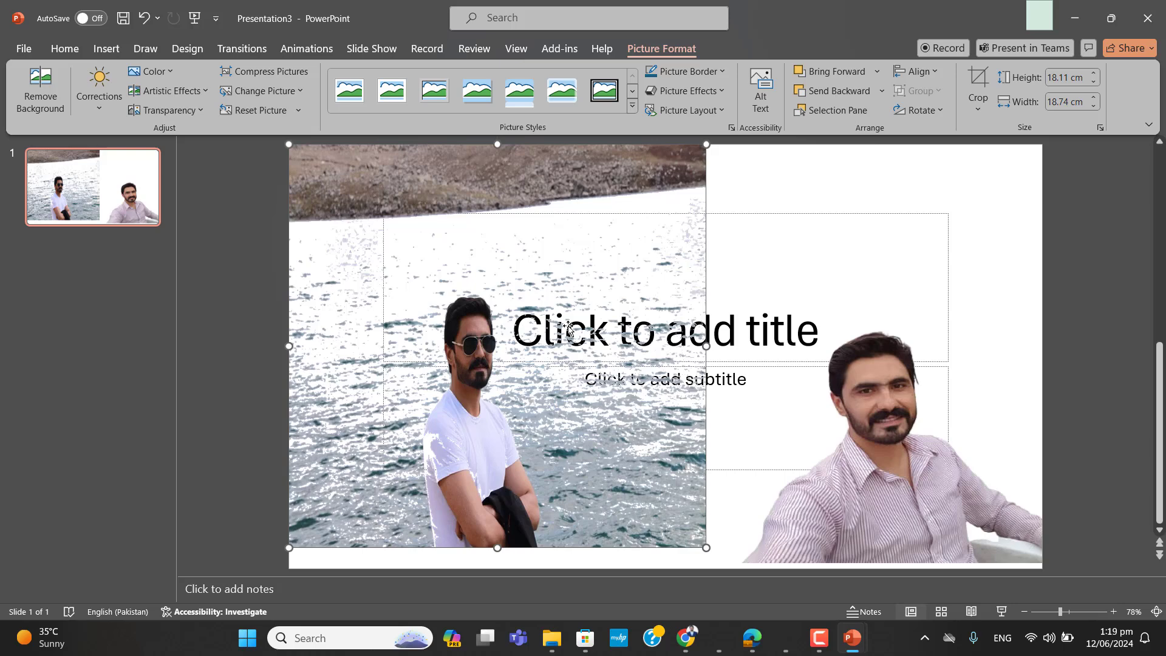
{"action": "key", "text": "ctrl+z"}
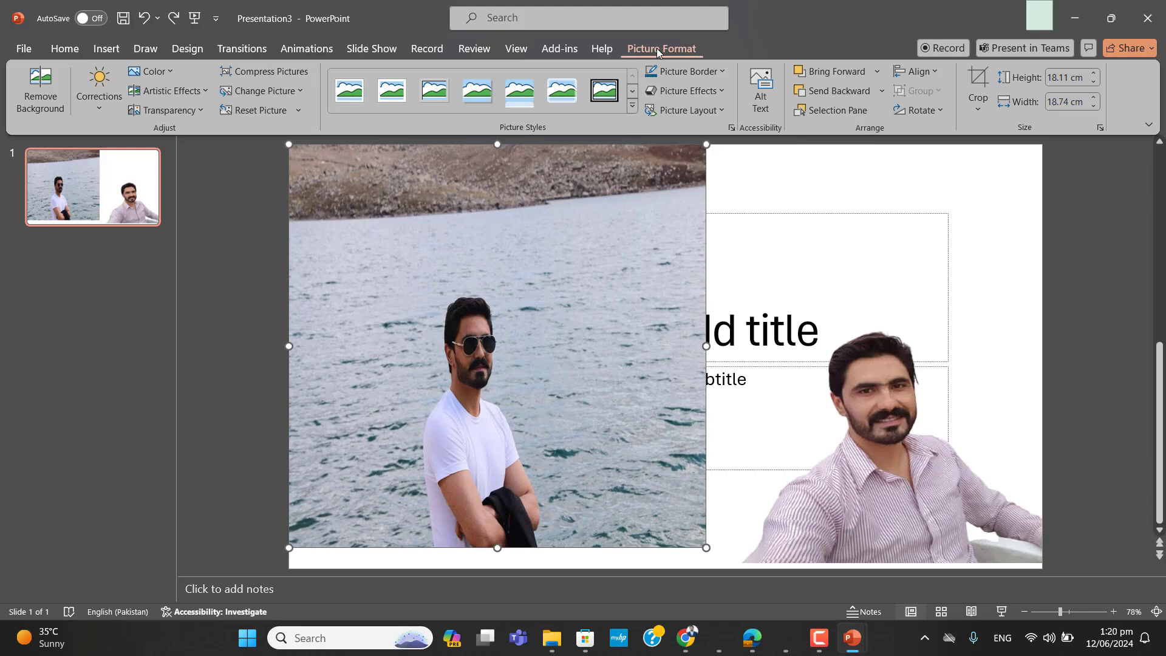
Start Remove Background on the lake picture and mark the man's lower body and dark jacket as areas to keep
{"action": "left_click", "coordinate": [35, 90]}
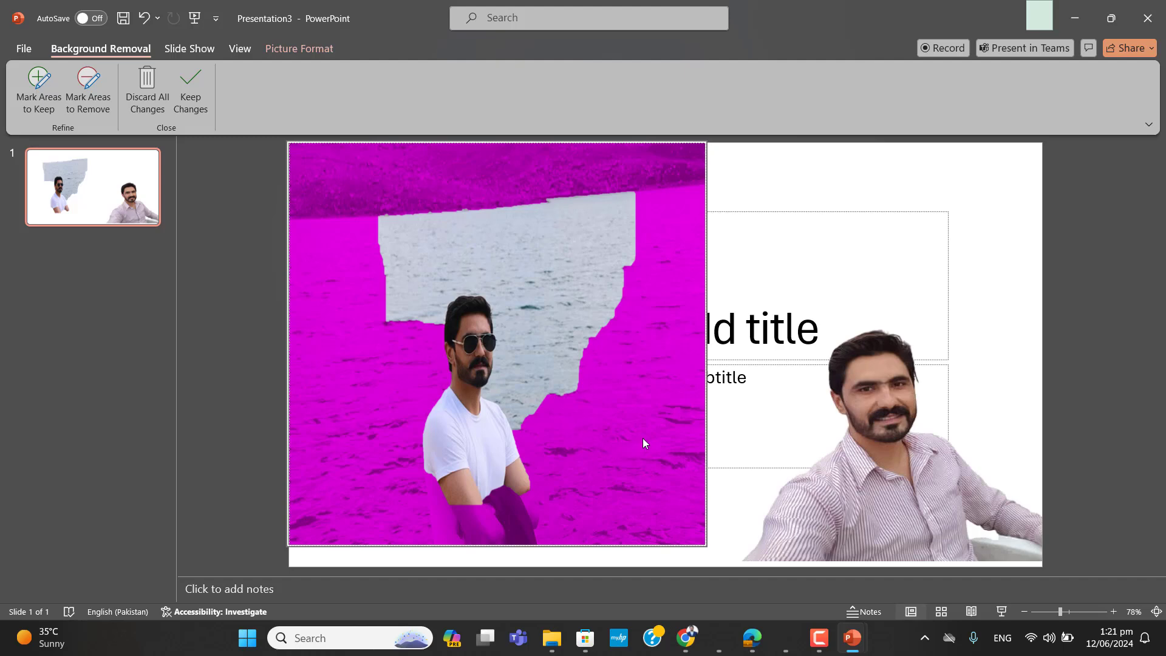
{"action": "left_click", "coordinate": [824, 642]}
{"action": "left_click", "coordinate": [51, 109]}
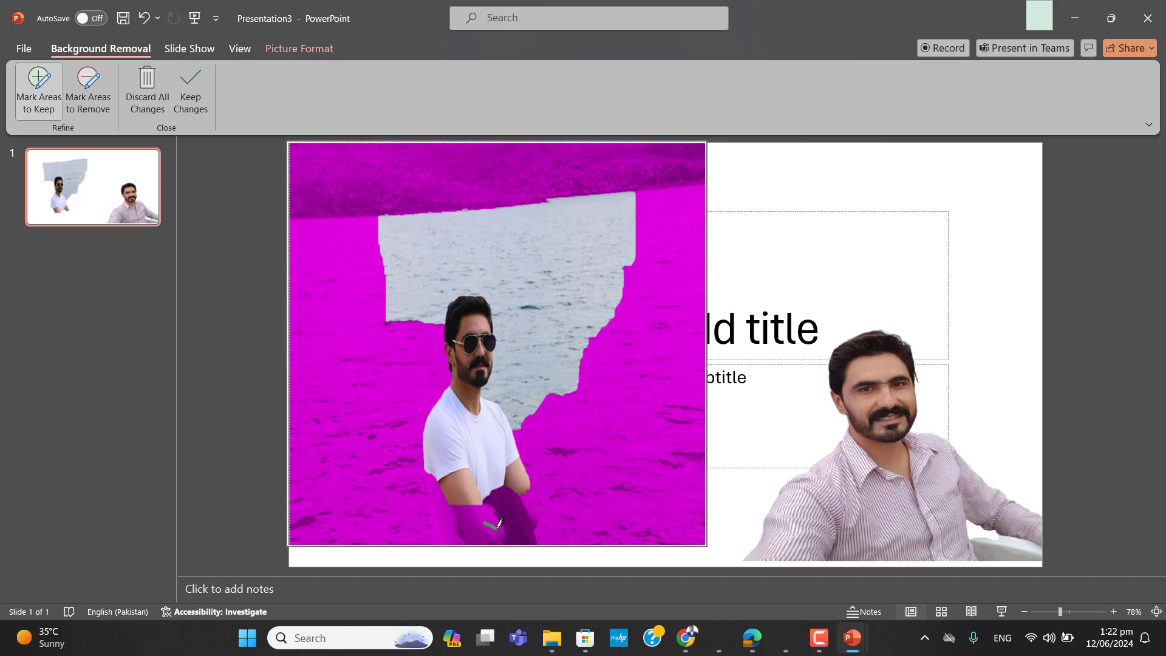
{"action": "left_click", "coordinate": [495, 526]}
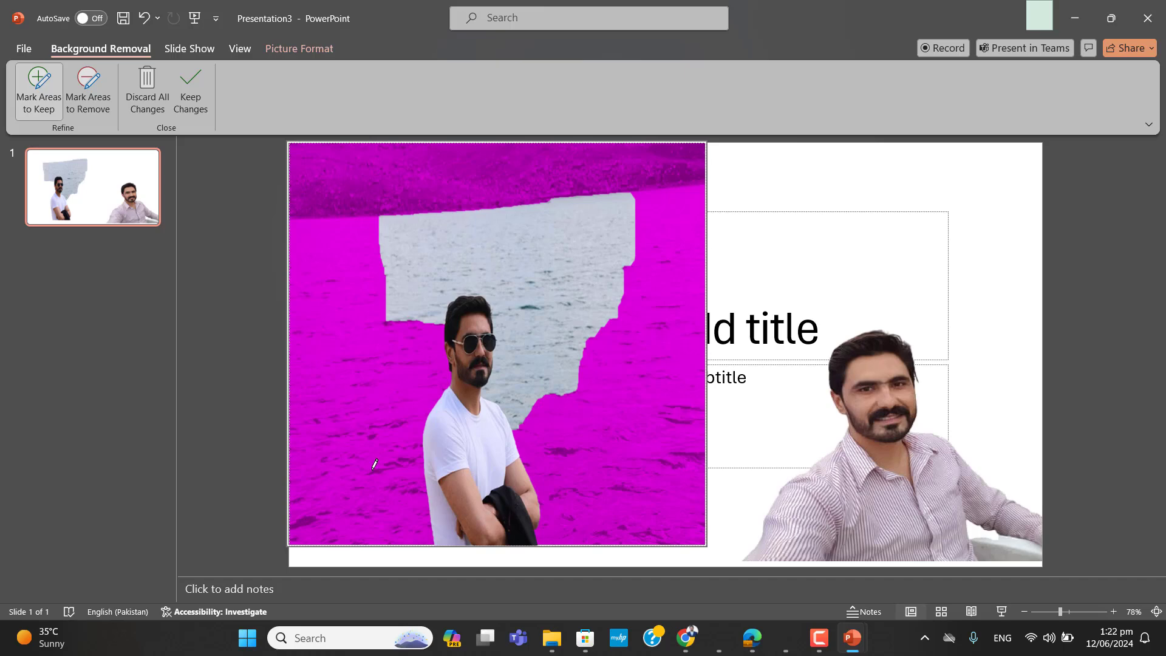
Mark the leftover patch of water around the man's head as an area to remove and keep the background removal changes
{"action": "left_click", "coordinate": [95, 92]}
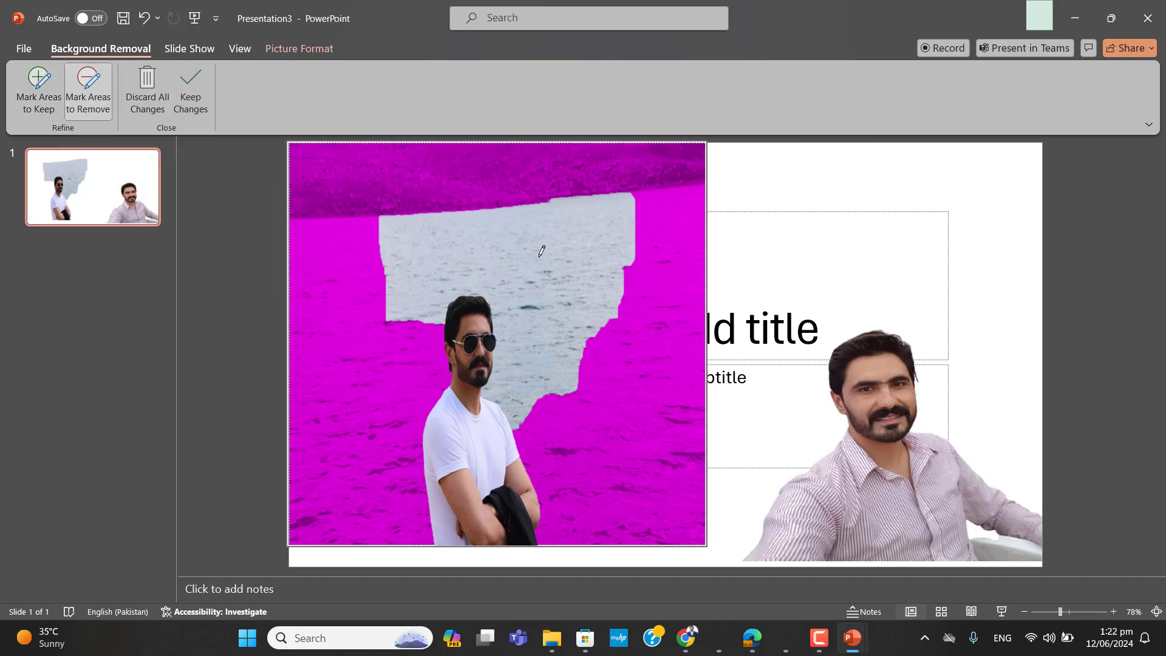
{"action": "left_click_drag", "start_coordinate": [437, 248], "coordinate": [536, 256]}
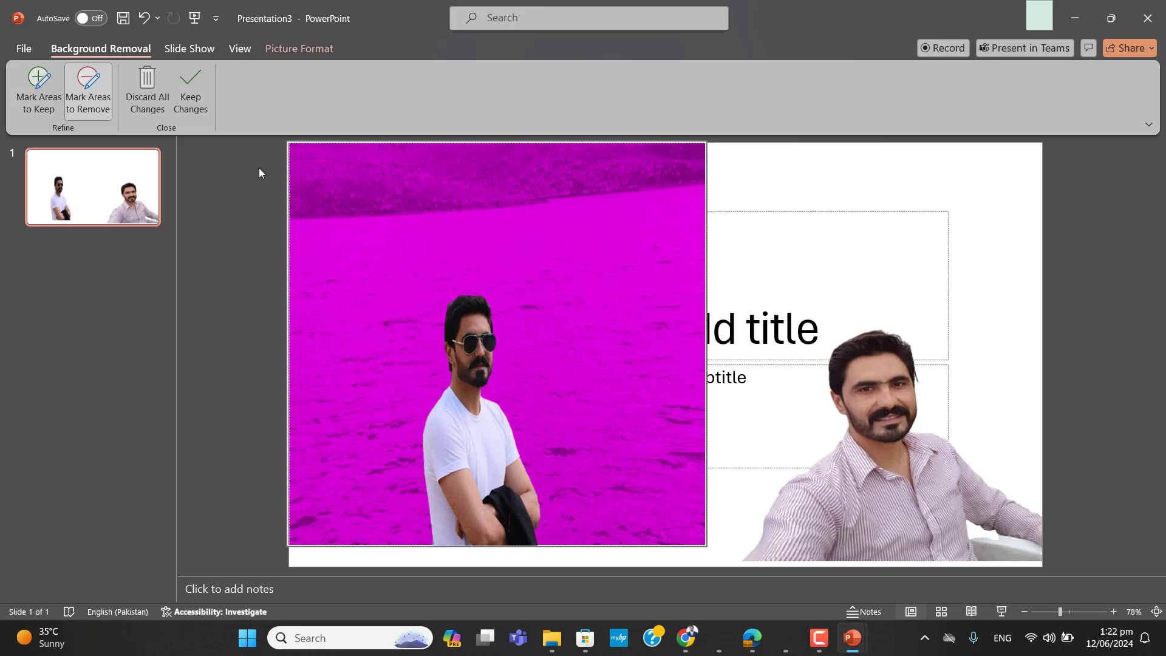
{"action": "left_click", "coordinate": [192, 100]}
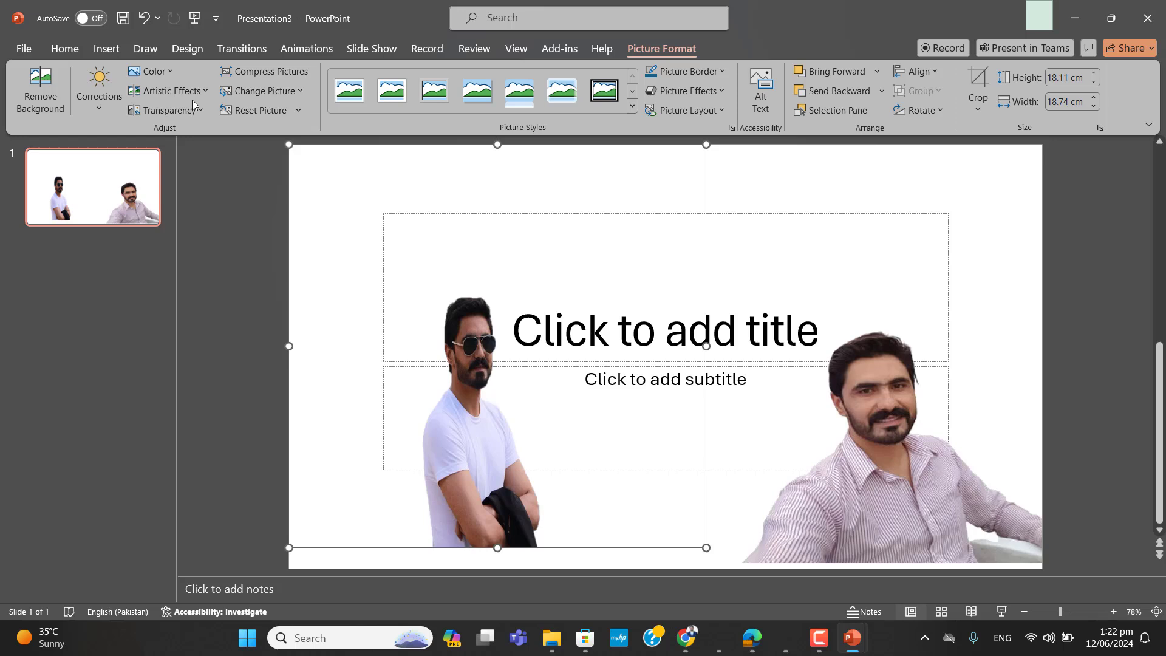
Move the cut-out man in sunglasses to the slide's lower left and enlarge his picture to about 19.71 × 23.33 cm
{"action": "left_click_drag", "start_coordinate": [448, 415], "coordinate": [367, 486]}
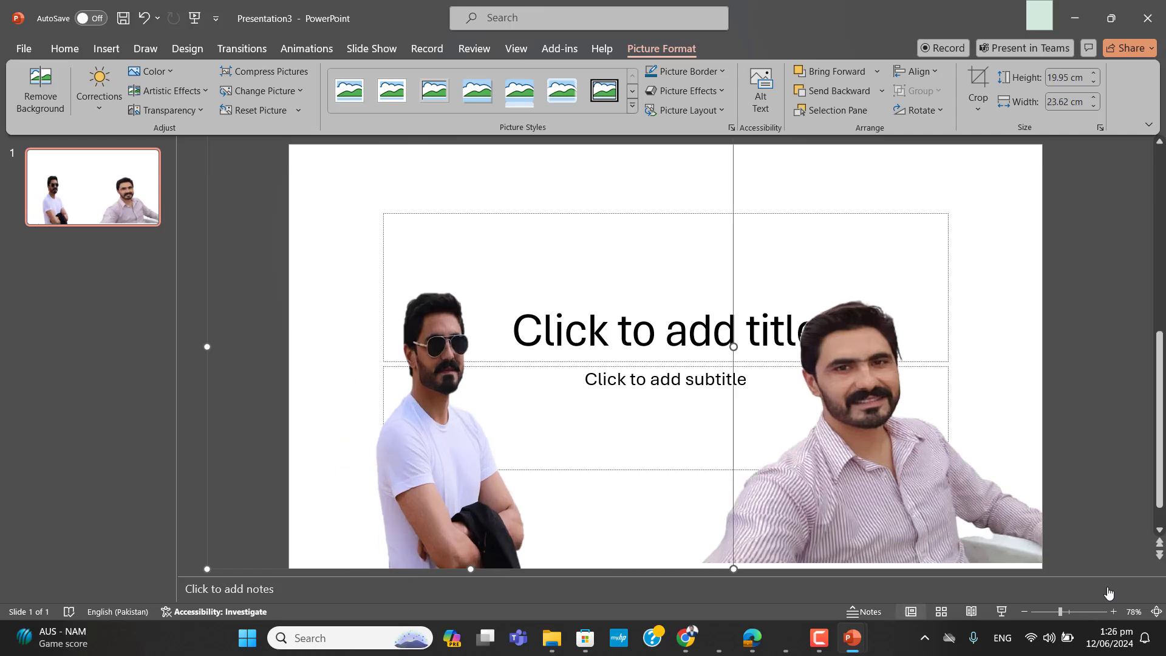
{"action": "left_click", "coordinate": [777, 175]}
{"action": "left_click", "coordinate": [503, 567]}
{"action": "left_click_drag", "start_coordinate": [734, 569], "coordinate": [727, 564]}
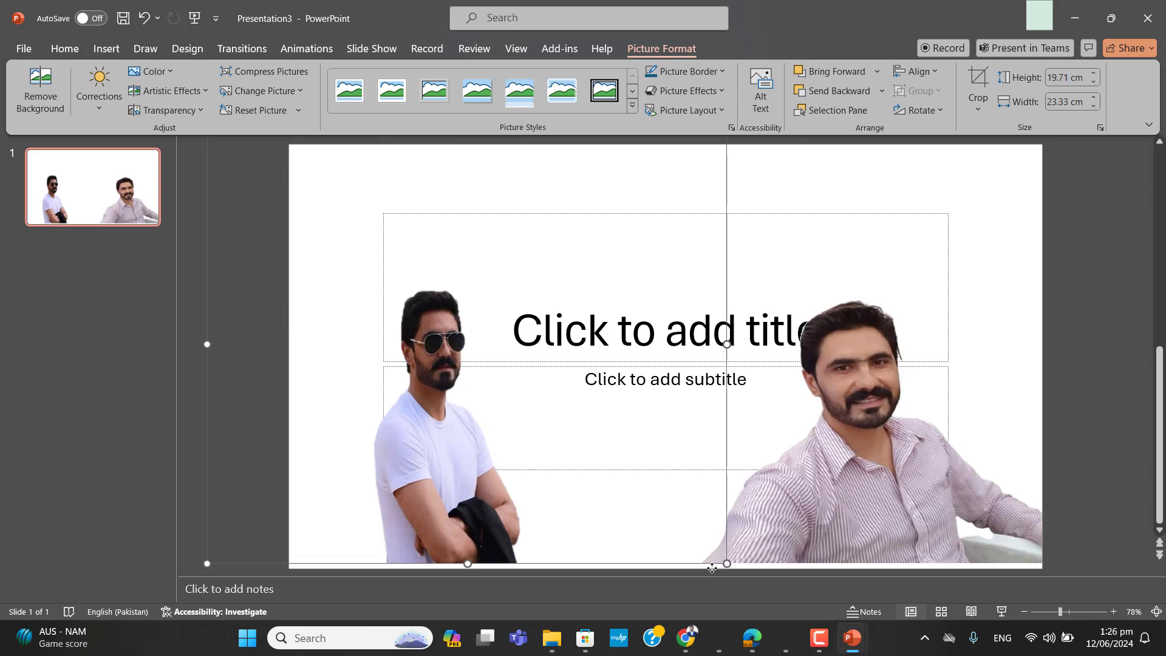
Show the slide's design options
{"action": "left_click", "coordinate": [188, 50]}
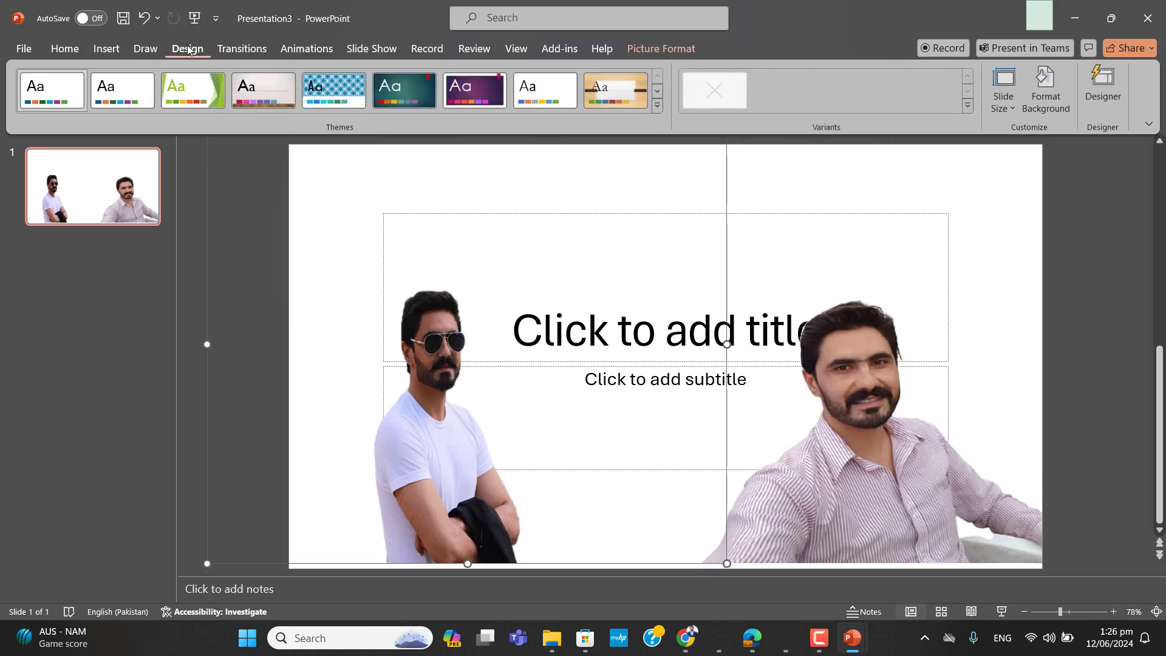